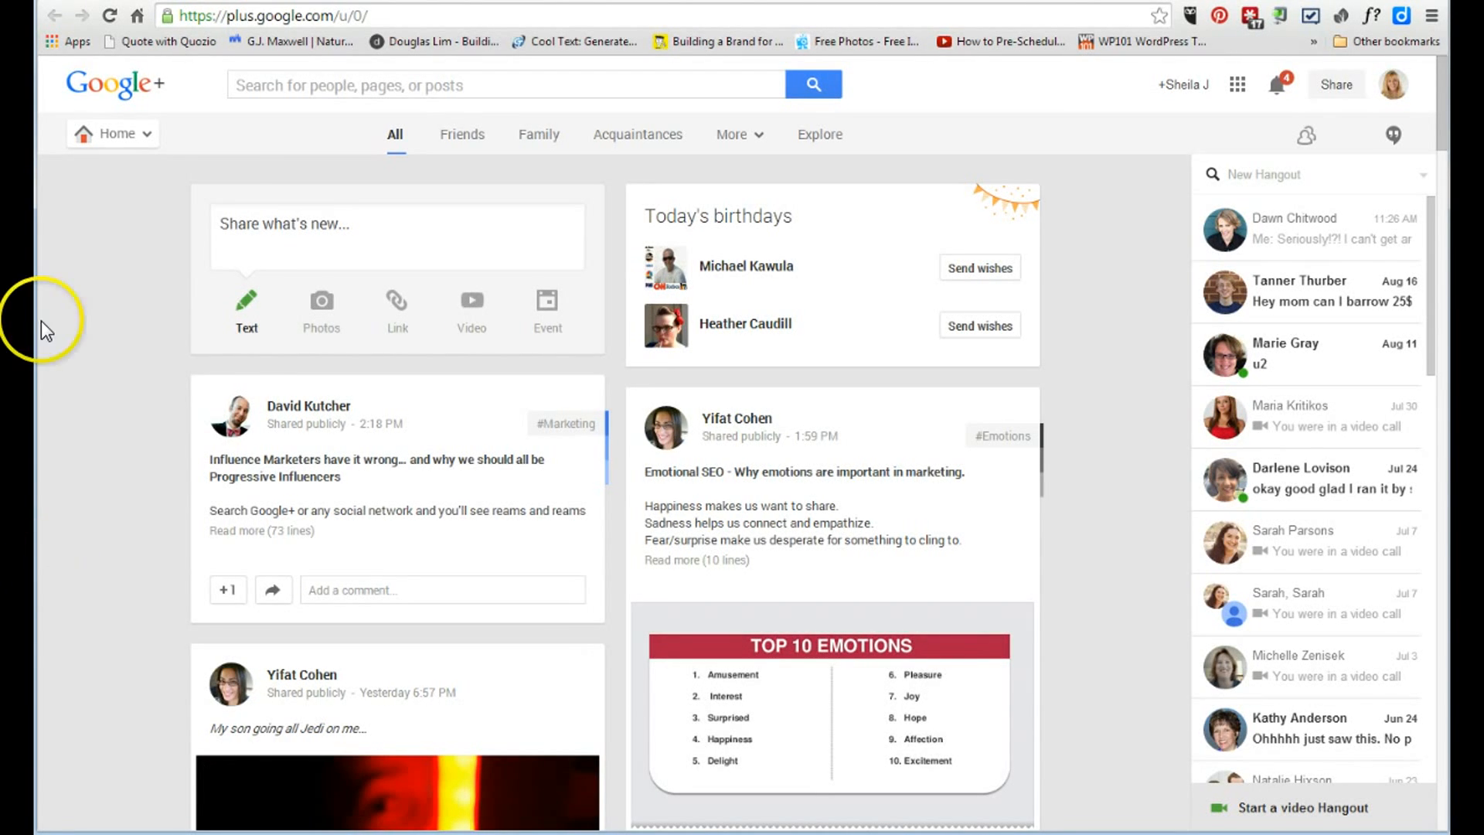
Step: Browse the live broadcasts on the Hangouts On Air page and start a new Hangout On Air
mouse_move(149, 139)
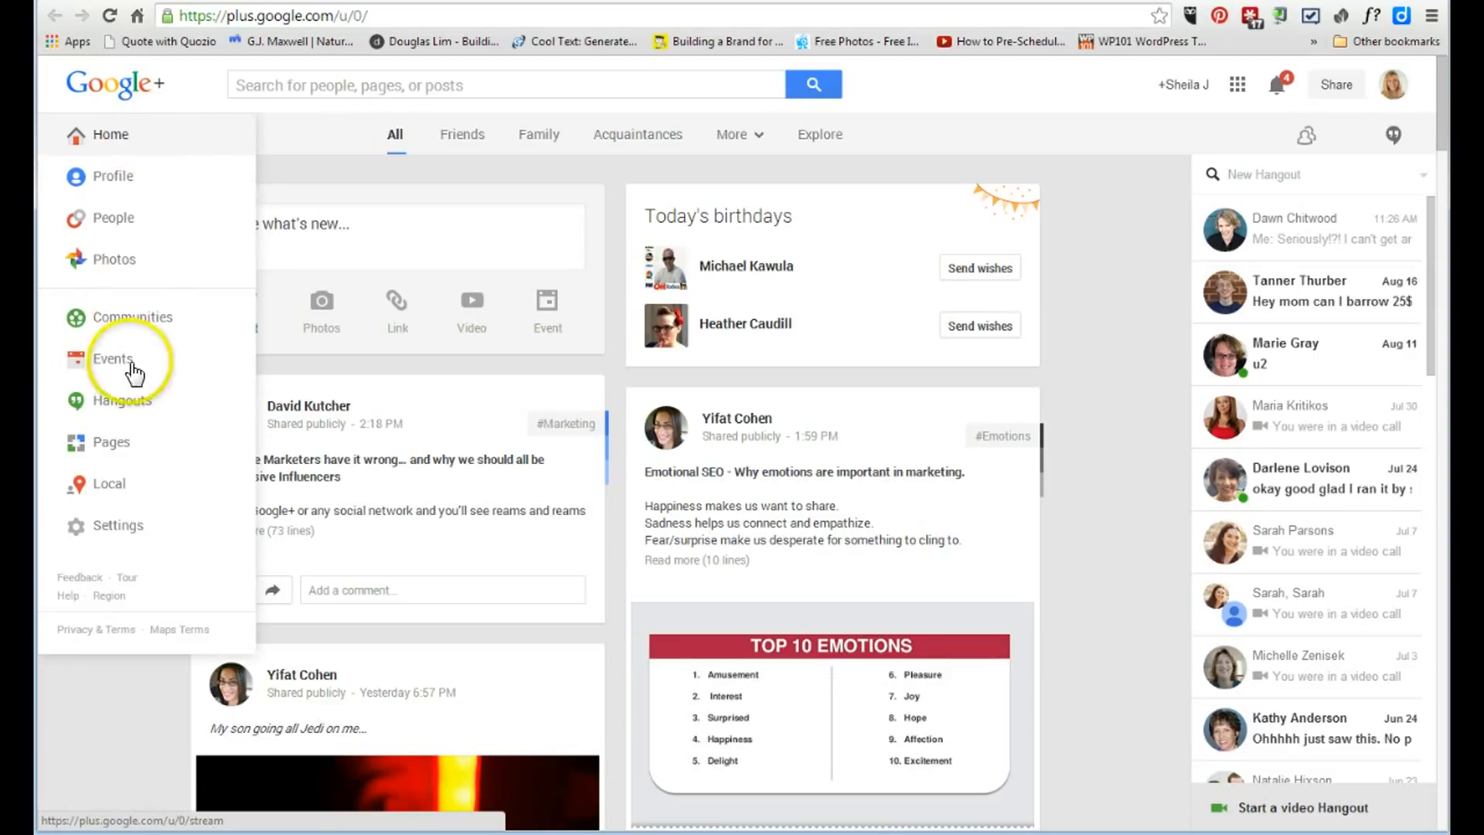
left_click(133, 410)
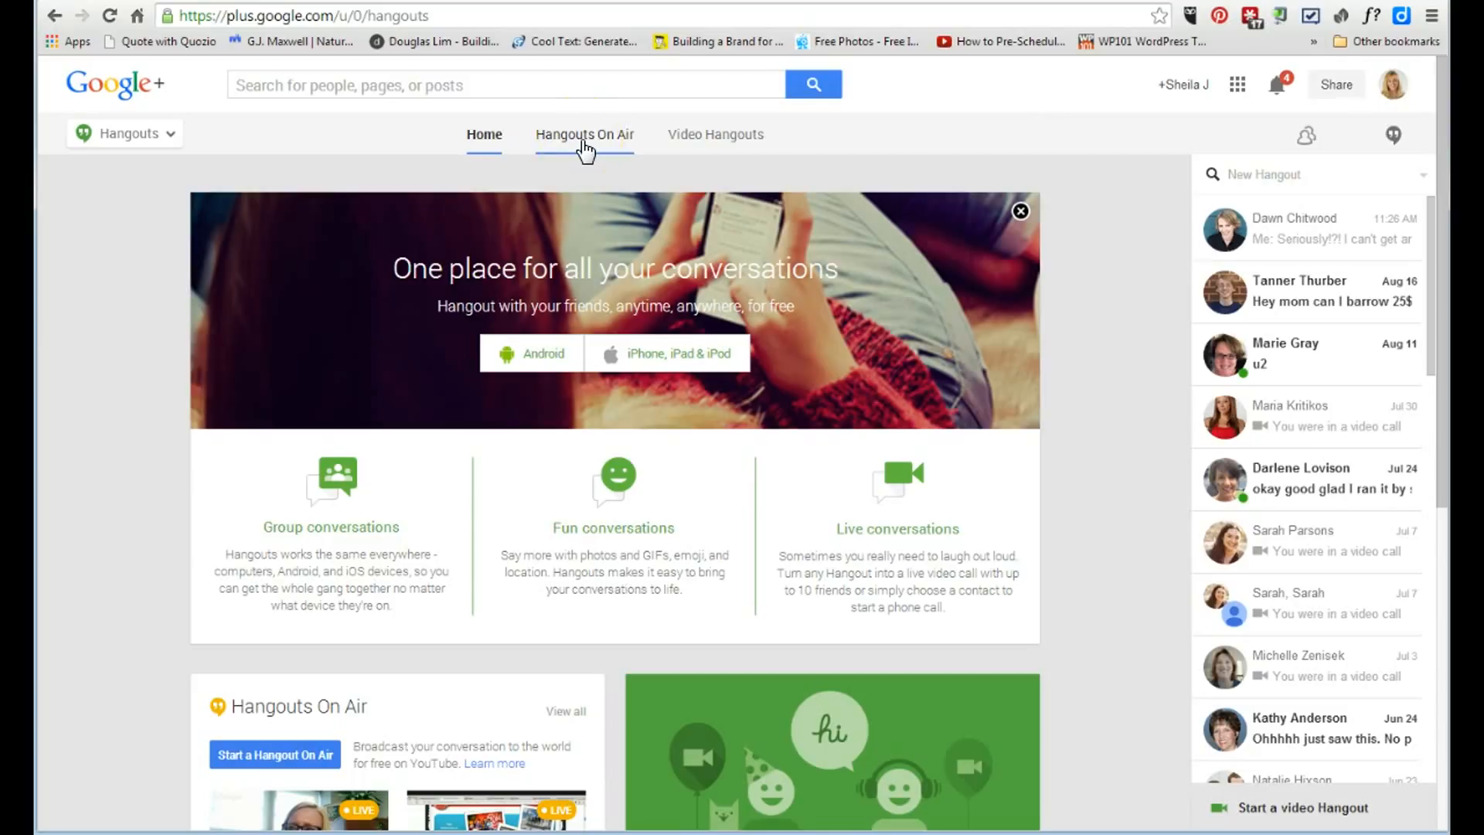
left_click(585, 143)
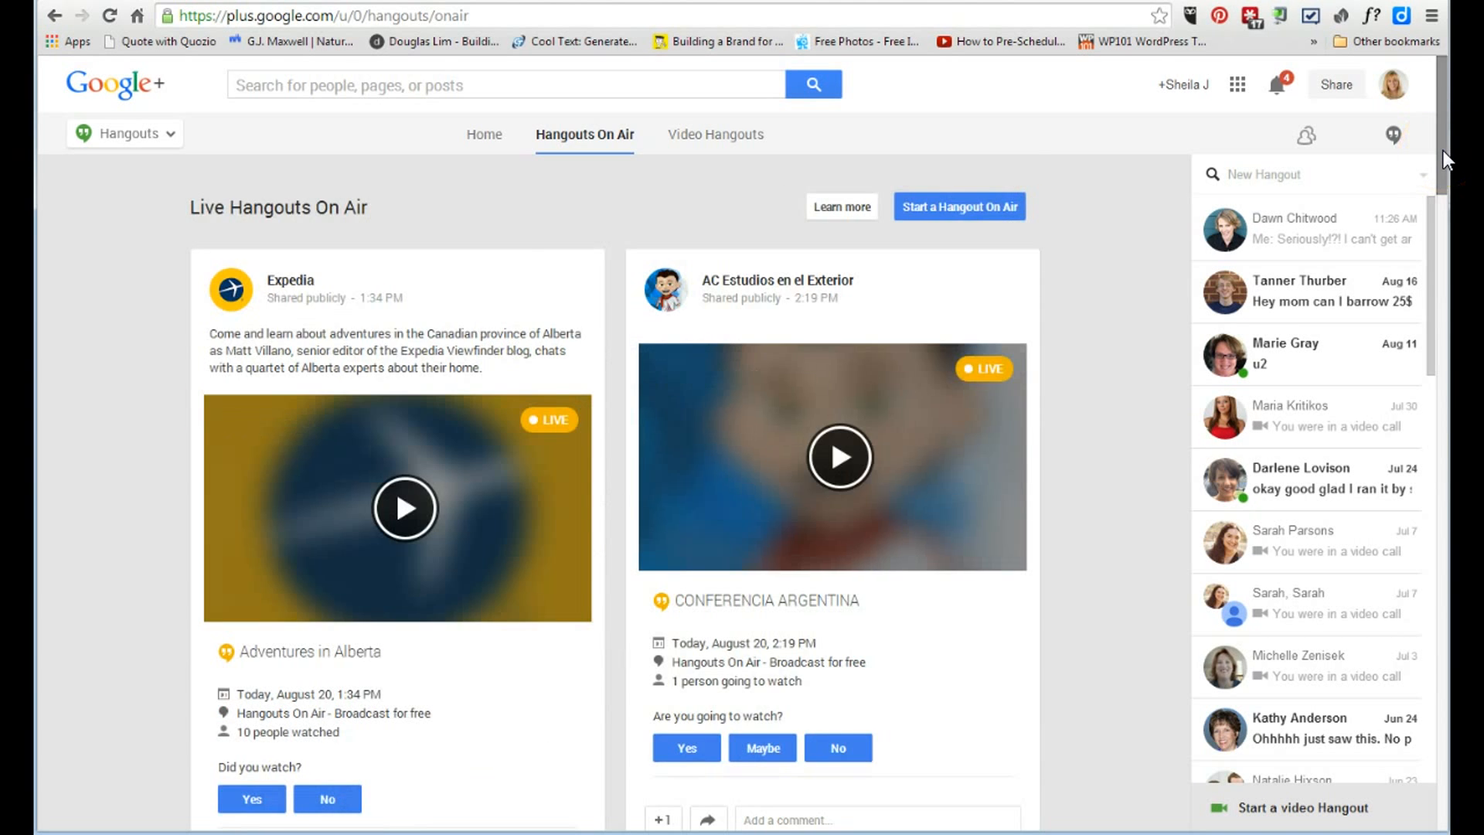
left_click_drag(1444, 155, 1447, 407)
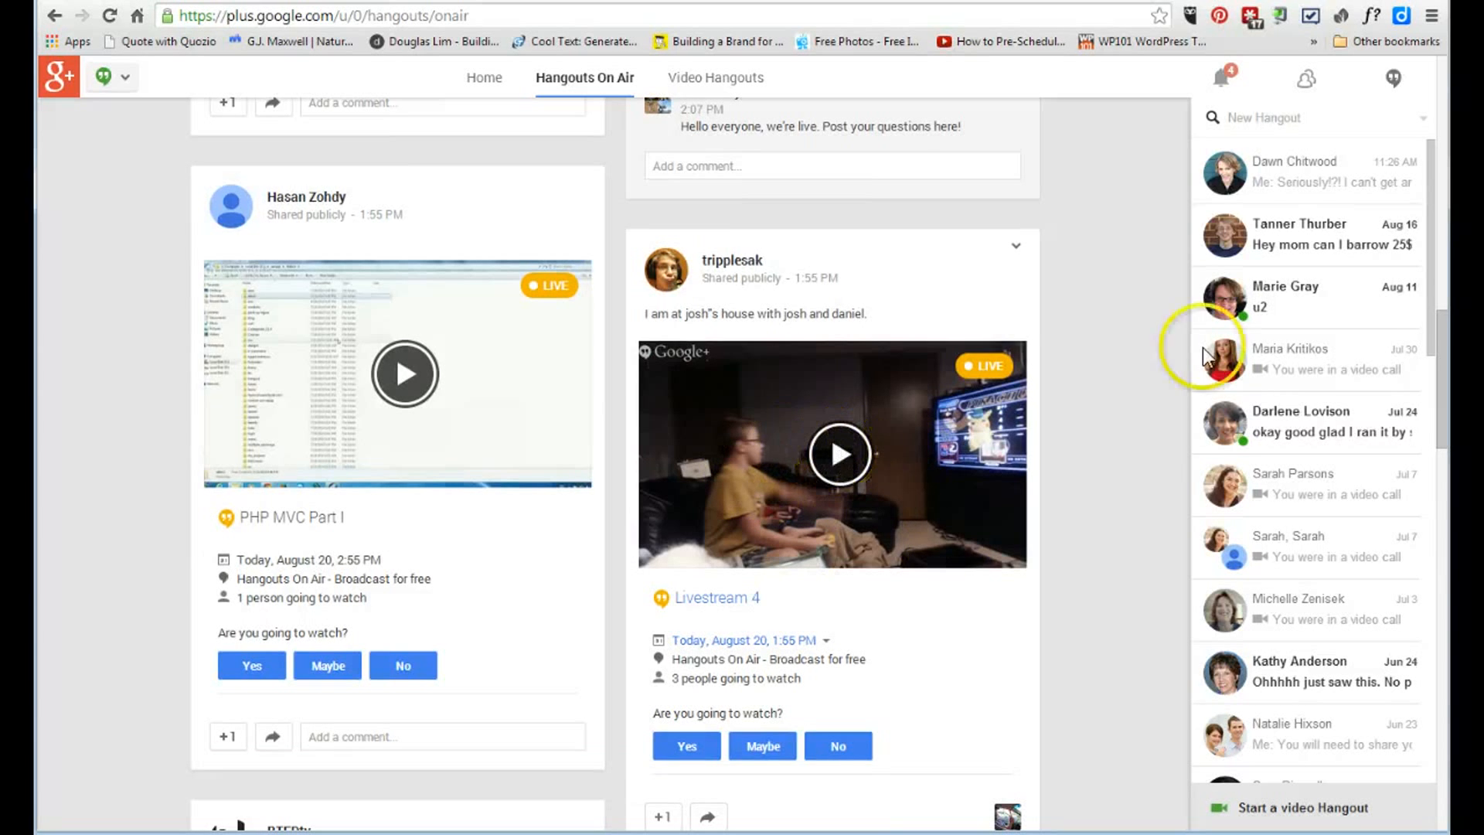
mouse_move(1443, 365)
left_mouse_down()
mouse_move(1444, 499)
mouse_move(1444, 89)
left_mouse_up()
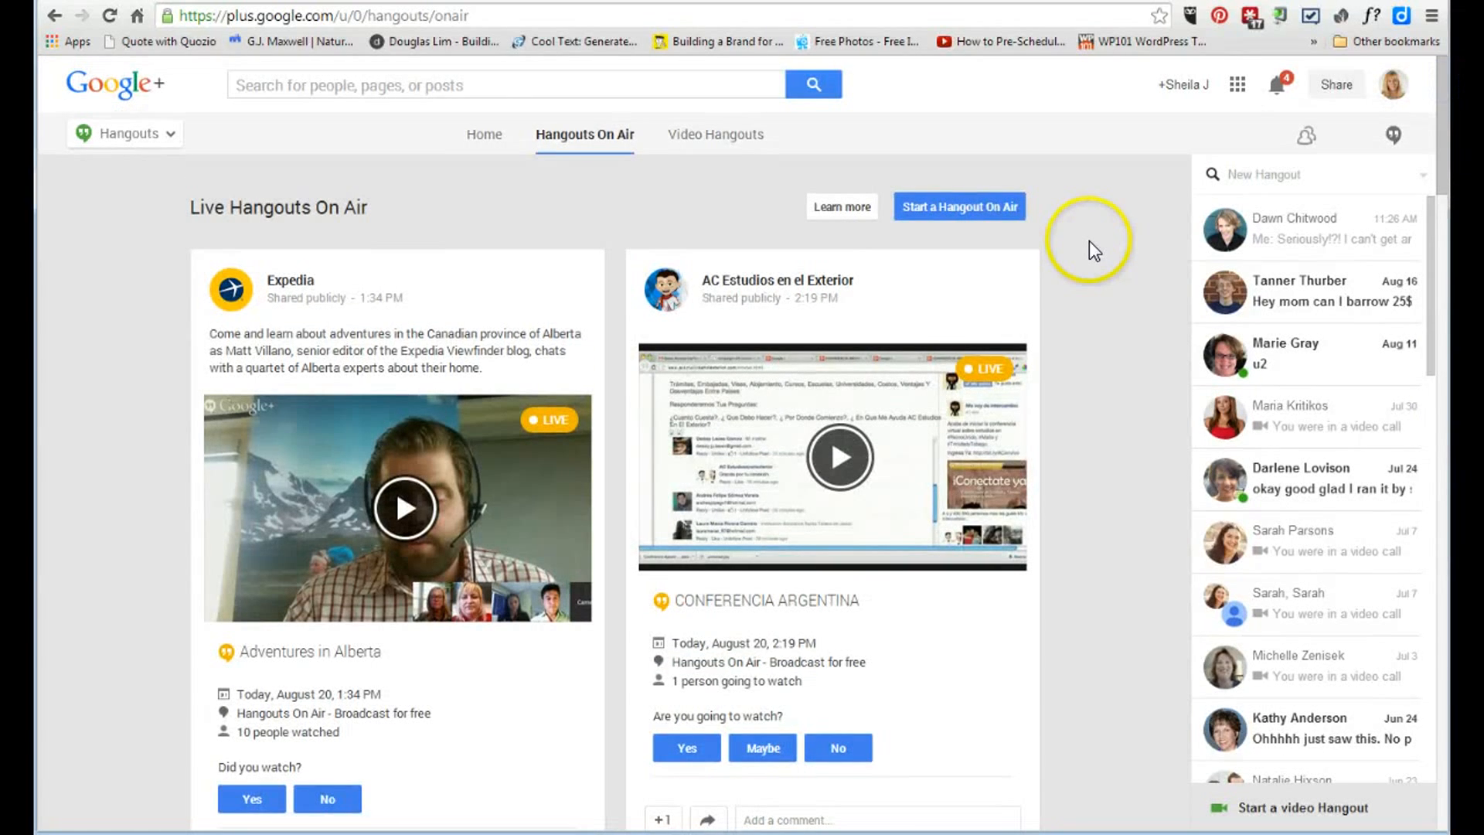
left_click(957, 207)
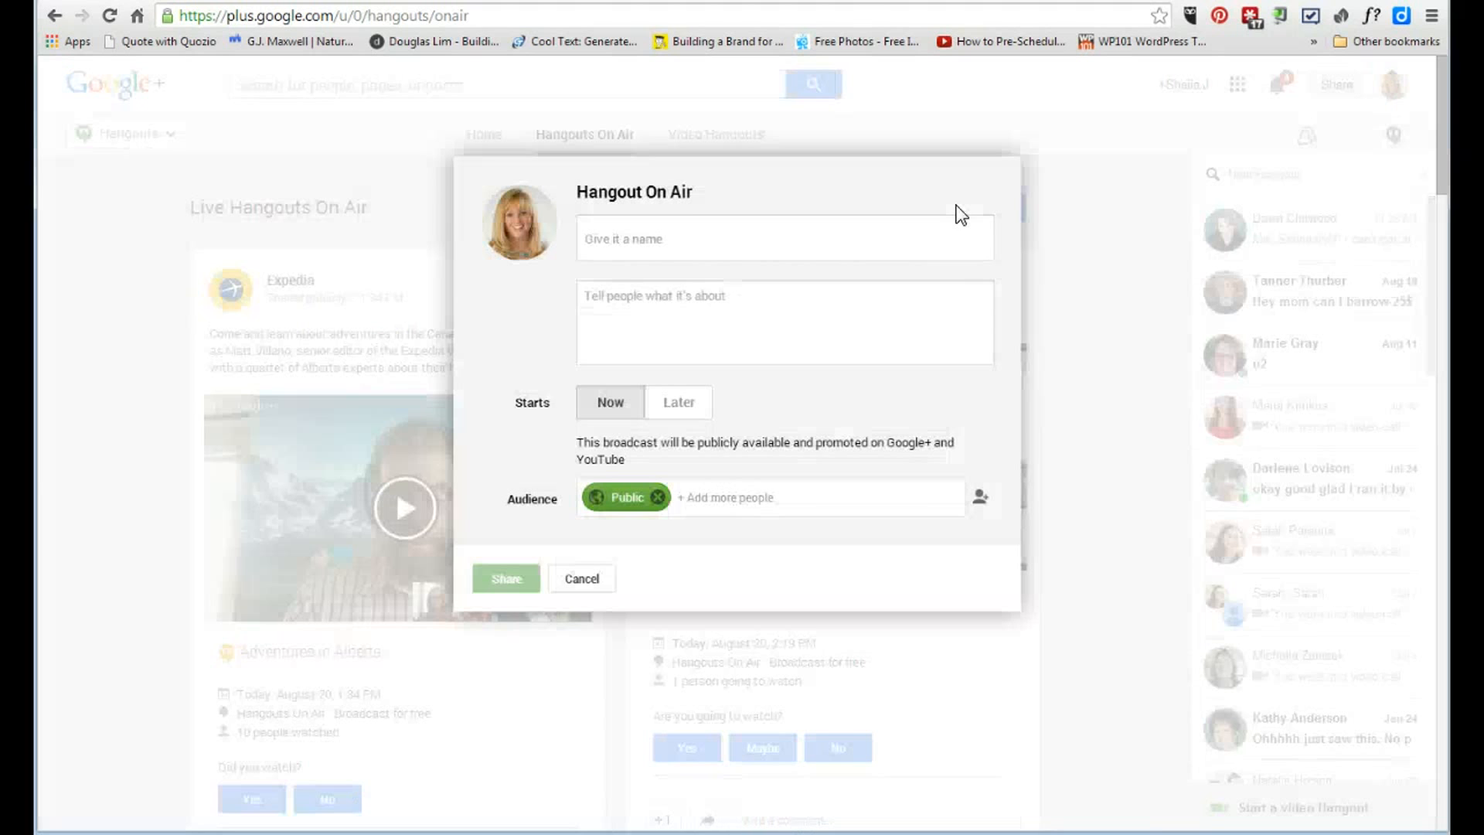
Step: Set the hangout's start option to Later and remove Public from the audience
left_click(675, 239)
left_click(677, 305)
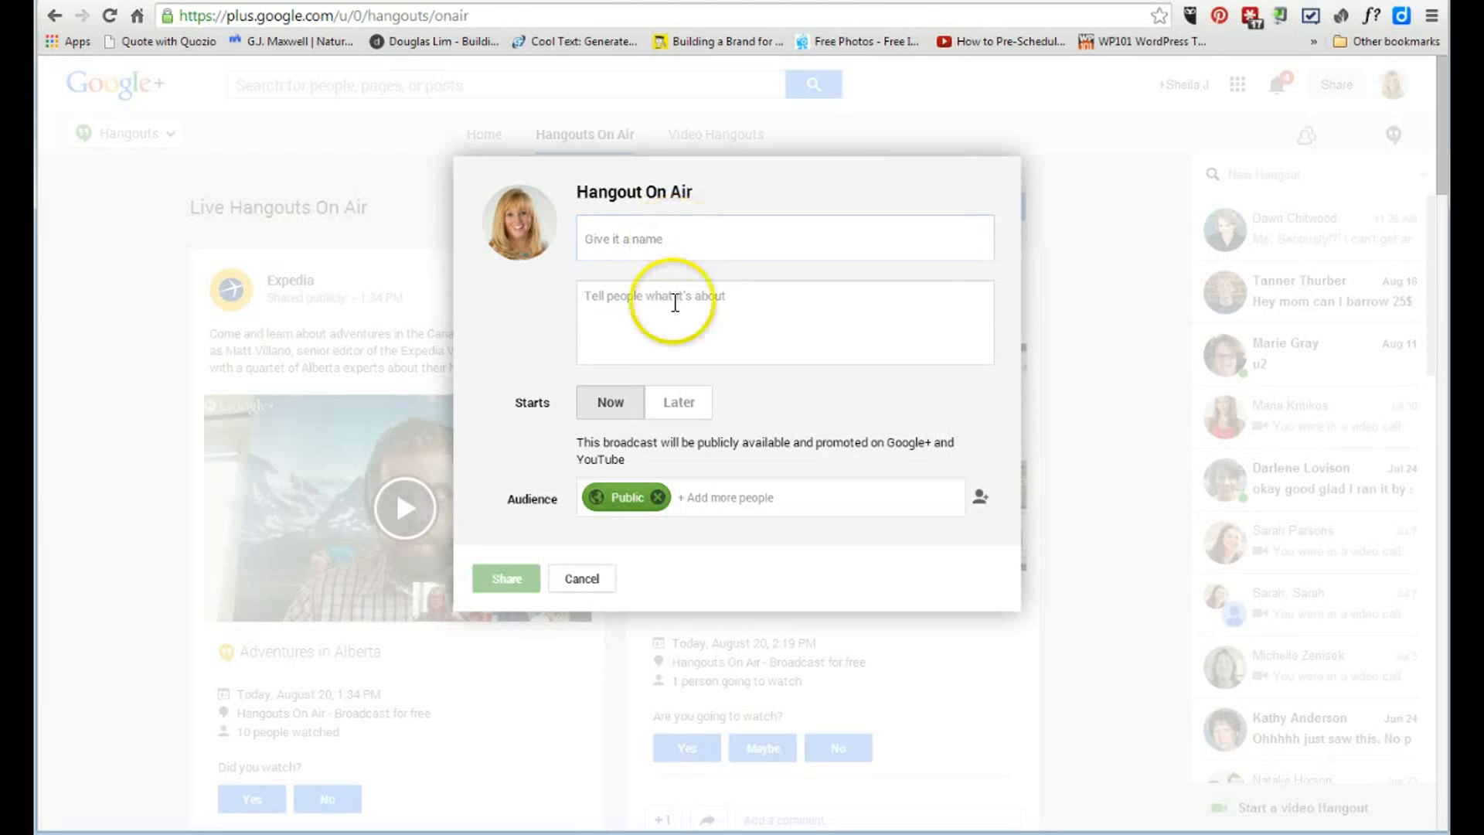
left_click(605, 404)
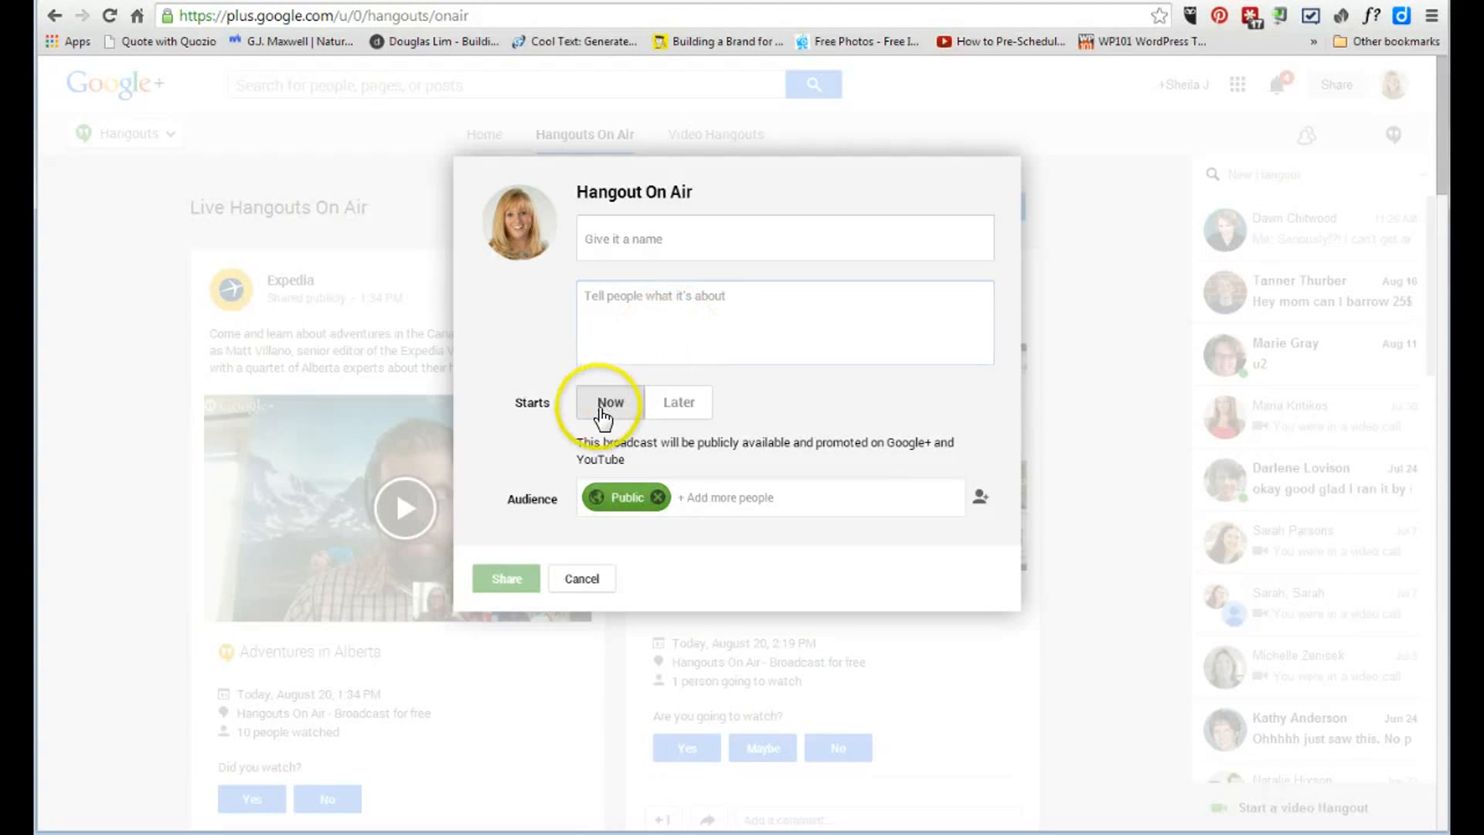
left_click(671, 404)
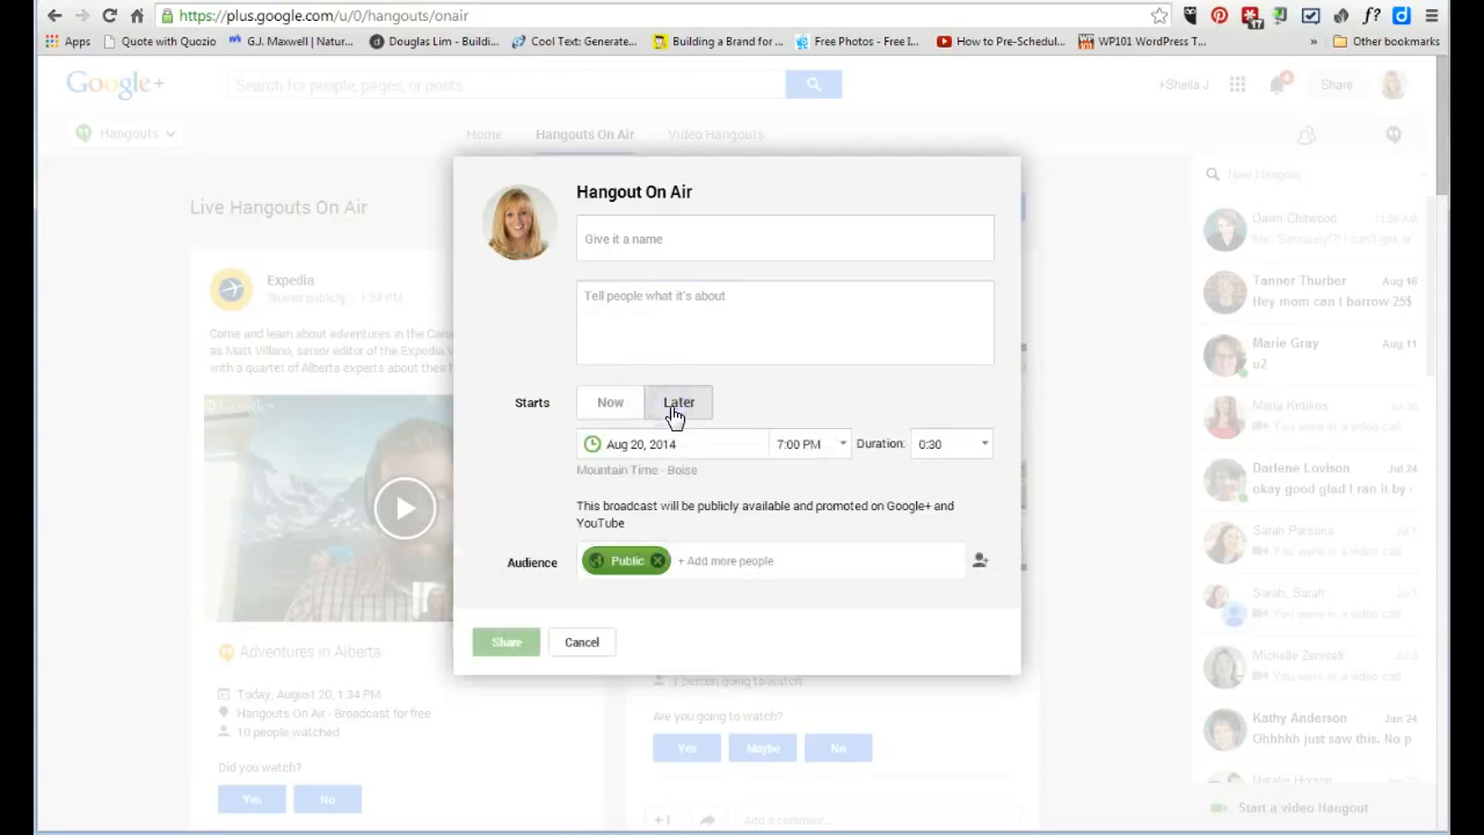
left_click(667, 447)
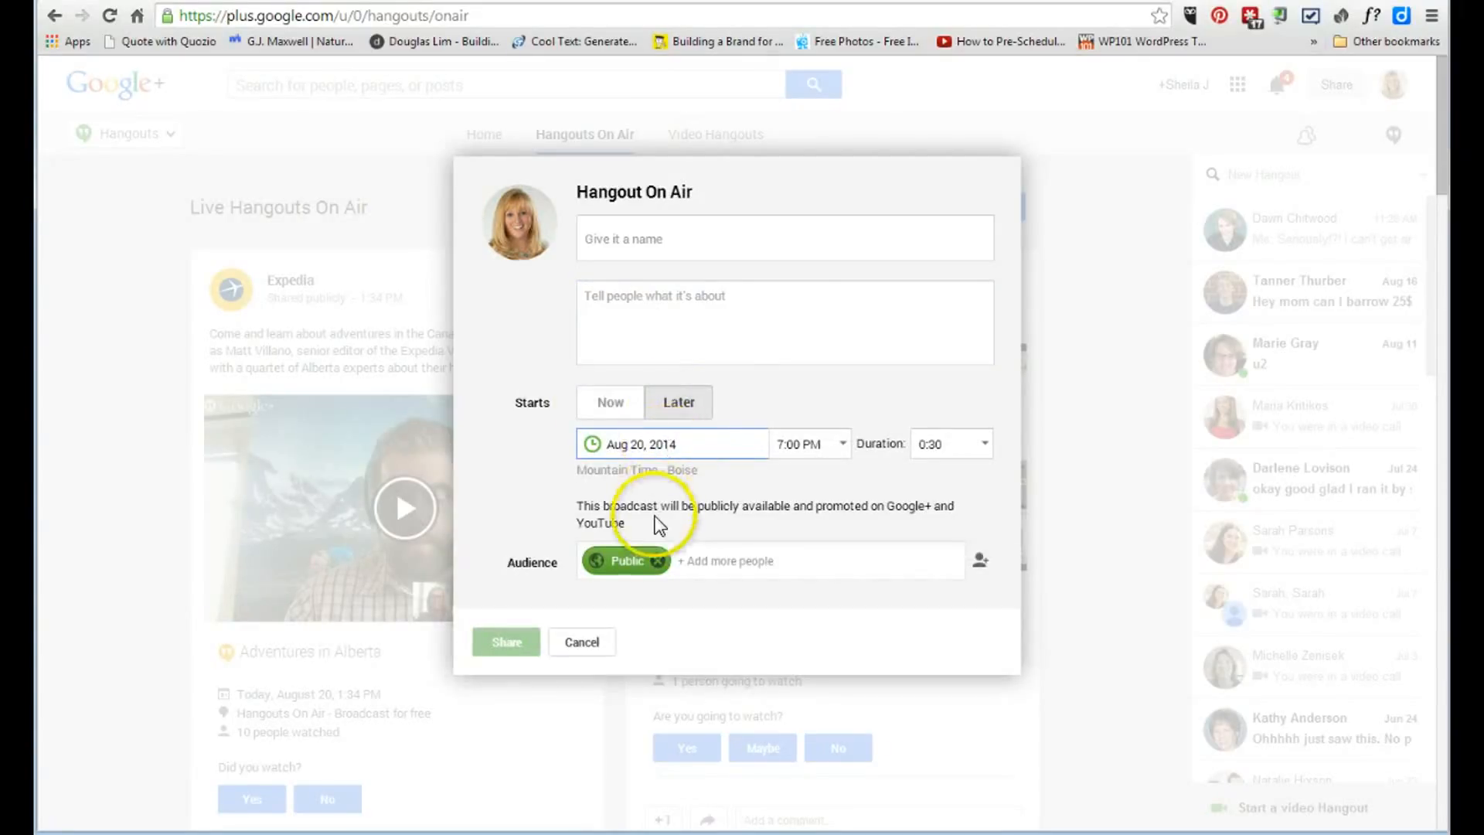
left_click(656, 563)
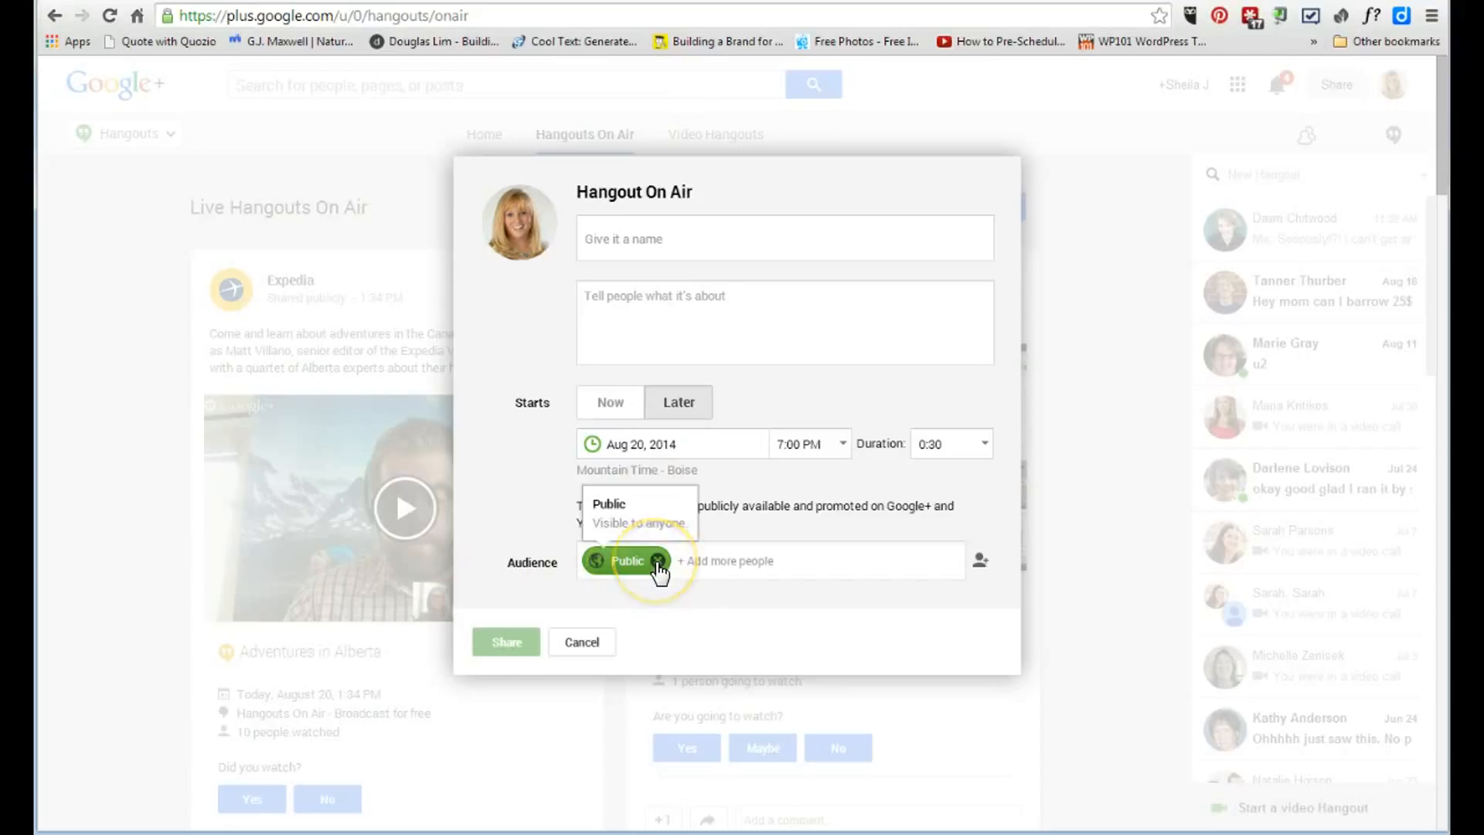
left_click(658, 562)
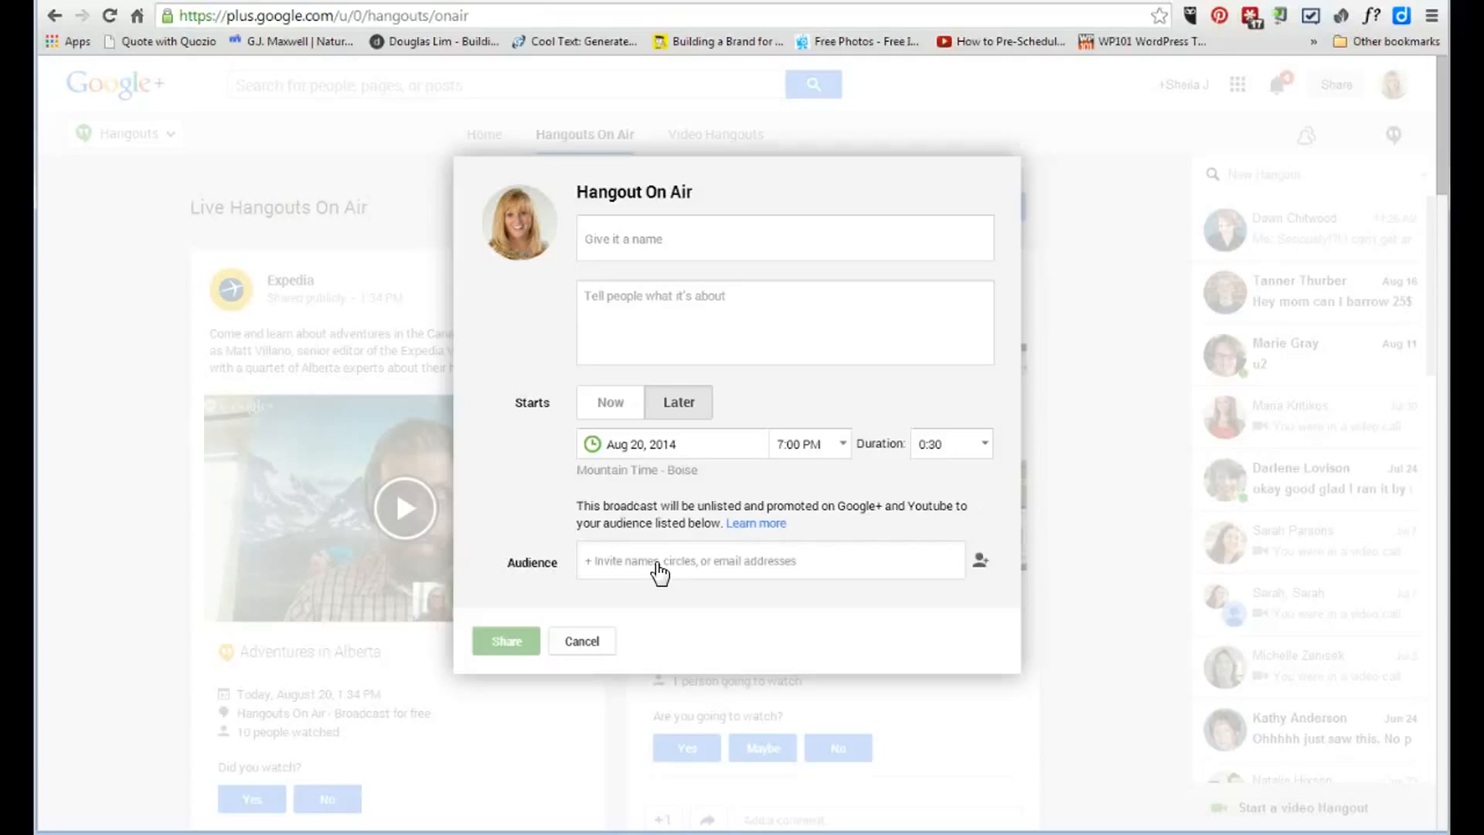
Step: Name the hangout "VA Q&A - How do I get started looking for clients?"
left_click(646, 345)
left_click(672, 222)
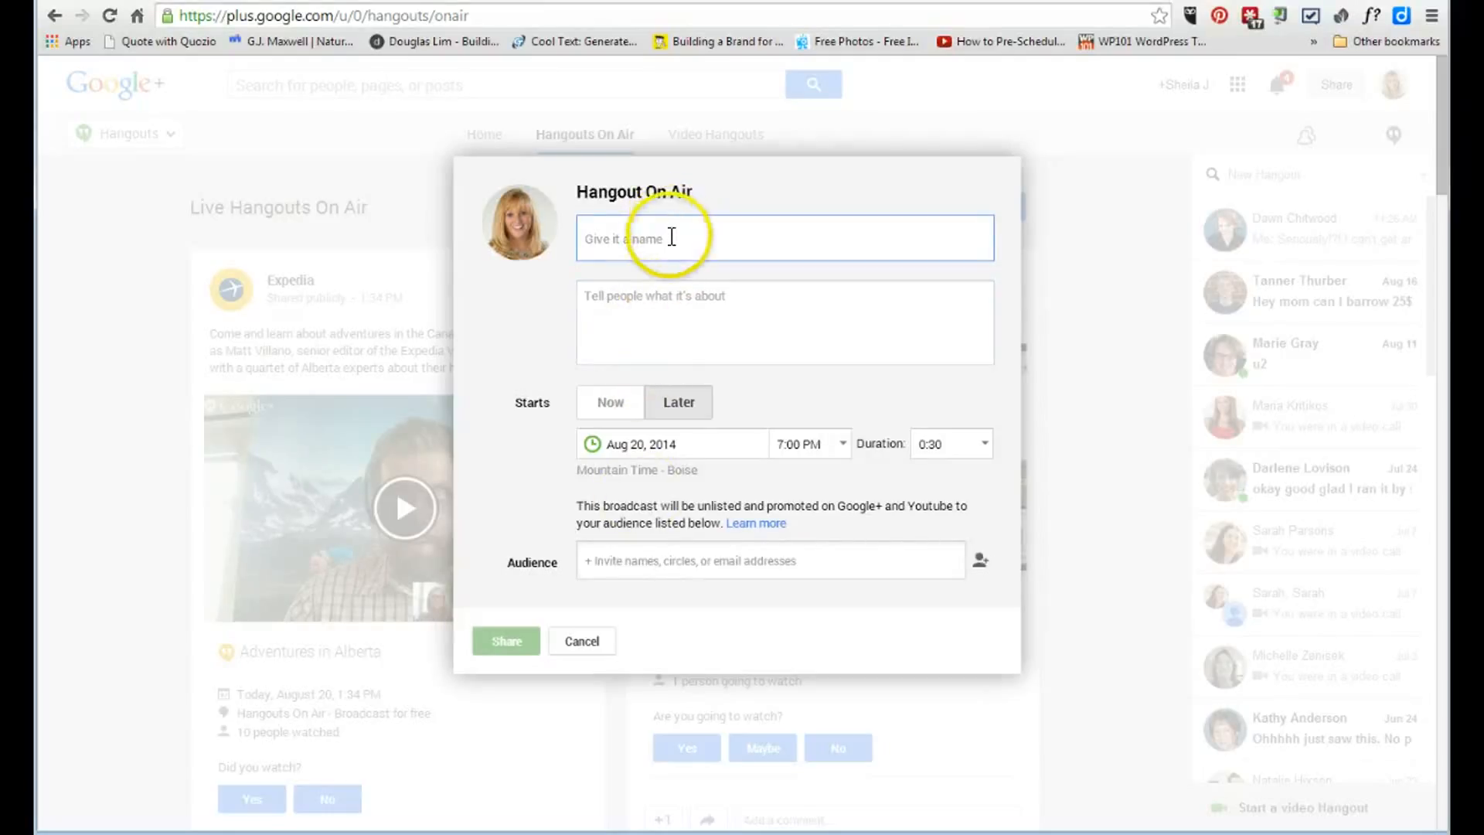
type("VA")
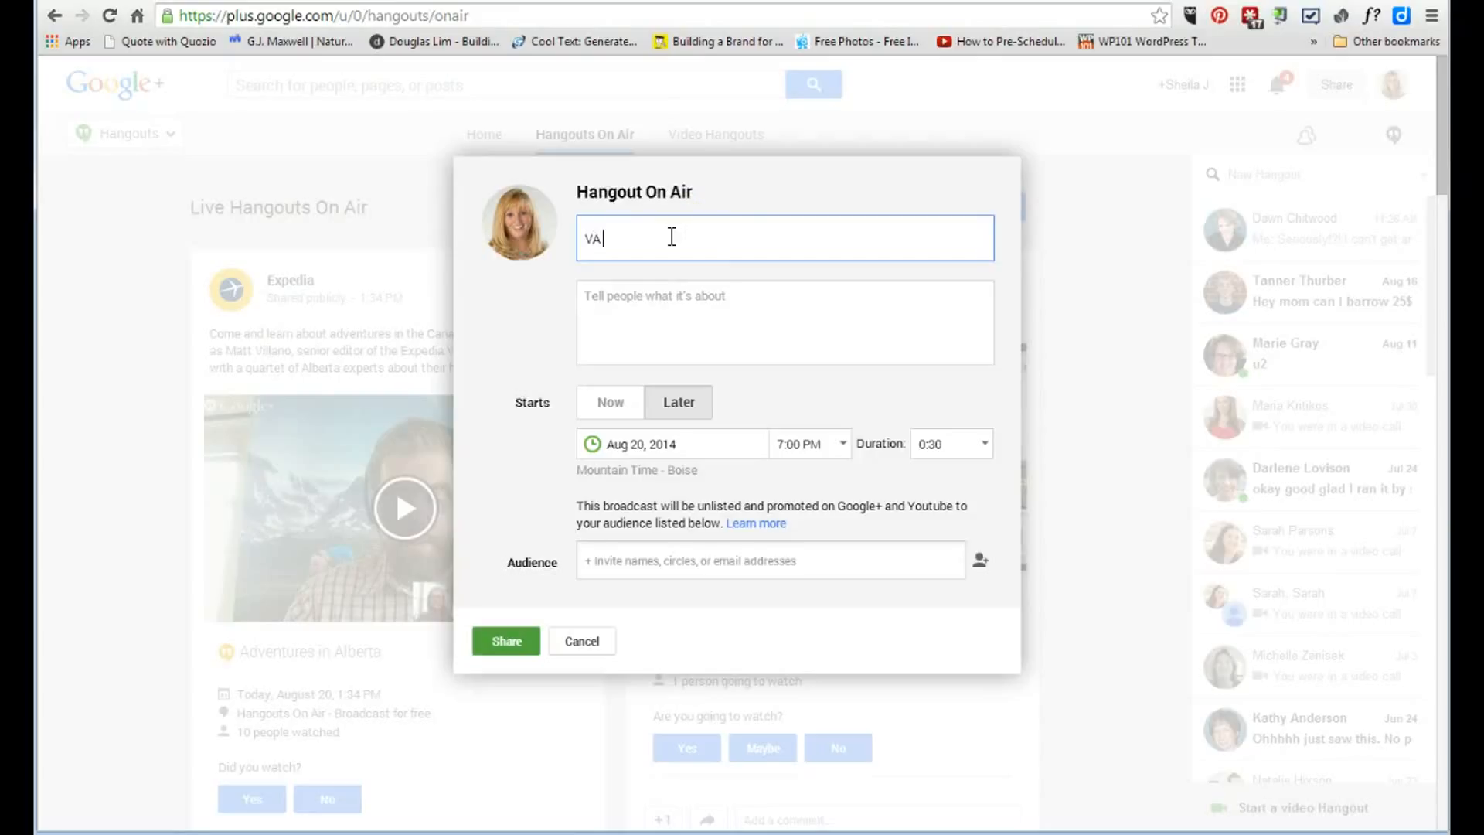
type(" Q")
type("&A - How do I get started looking f")
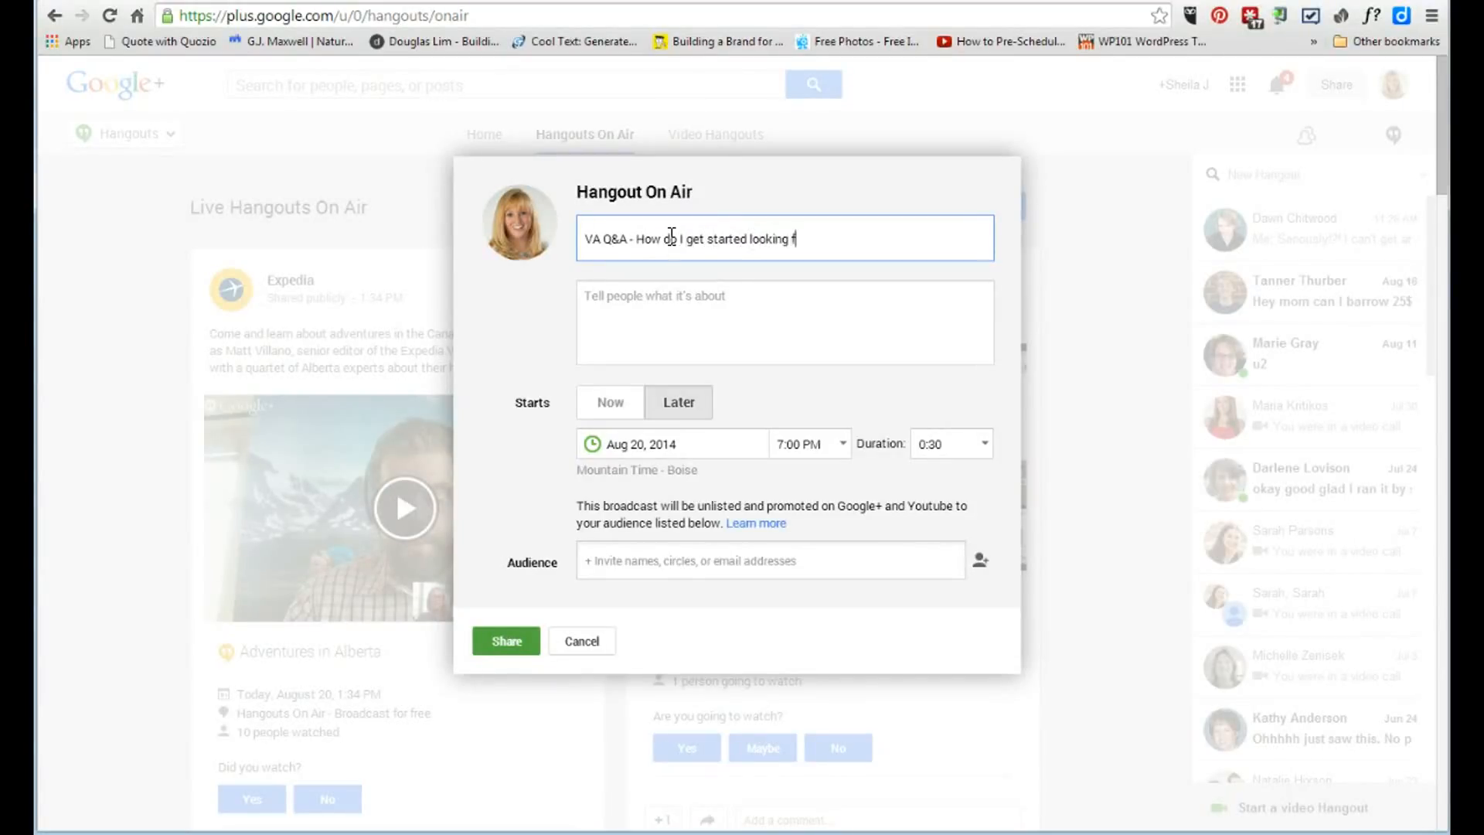
type("or clients?")
Step: Enter the description "For new VAs who want help learning how to find and catch clients!"
left_click(672, 315)
type("For new VAs who ")
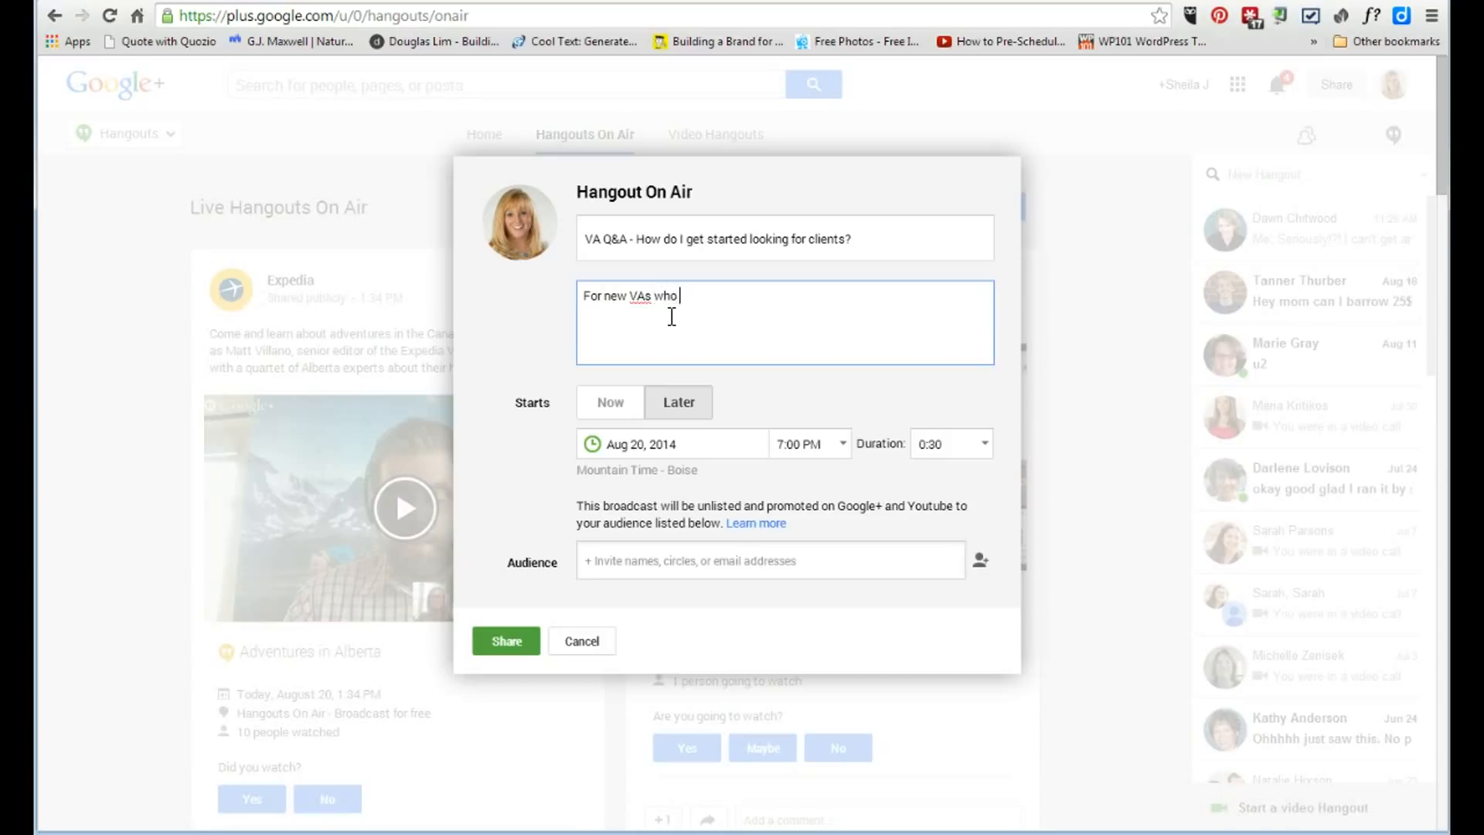
type("want help finding")
key("BackSpace")
key("BackSpace")
key("BackSpace")
type("learning how to f")
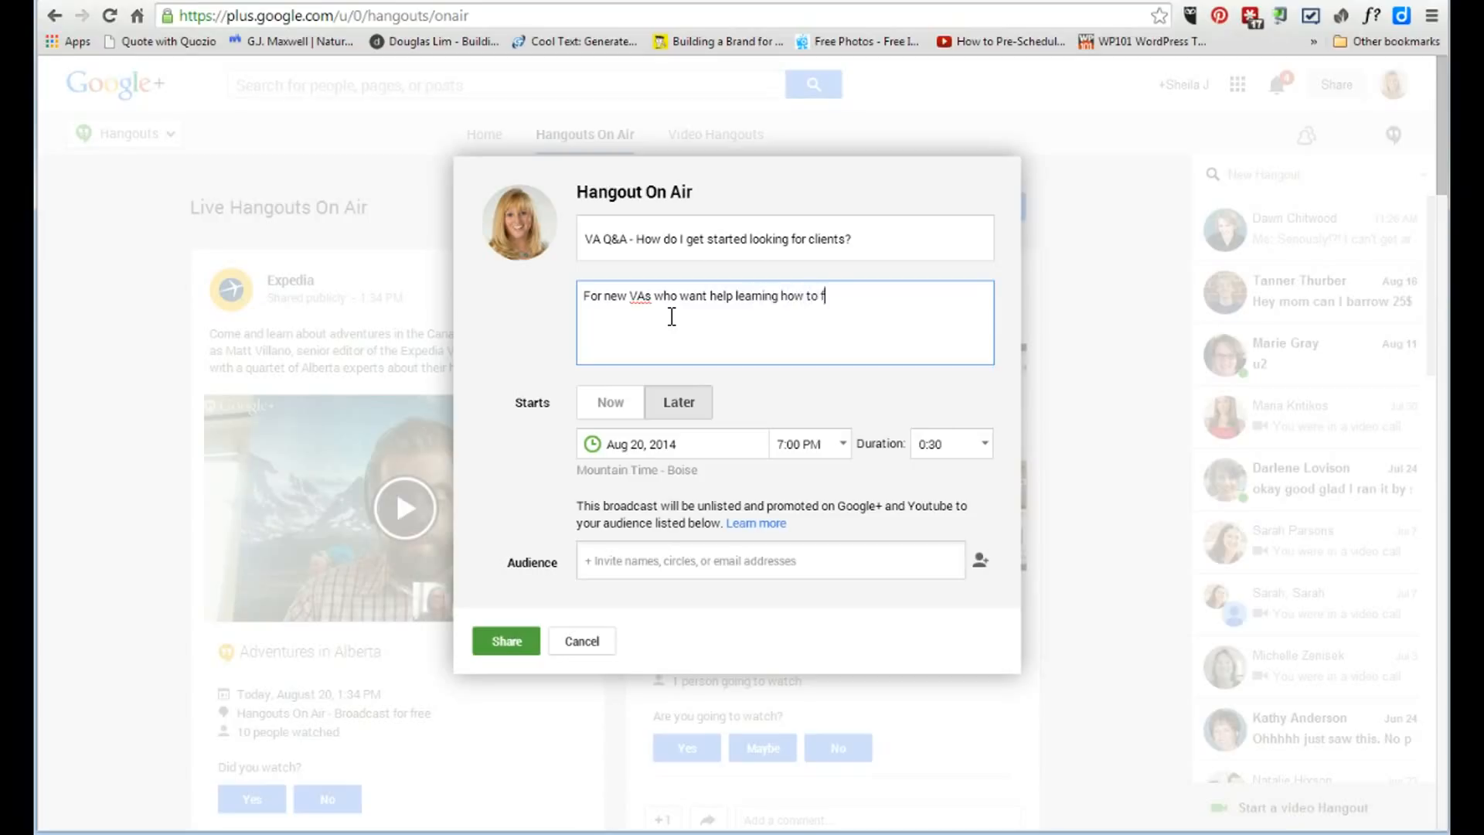
type("ind and catch clietns")
type("nts")
Step: Schedule the broadcast for Aug 27, 2014 at 10:00 AM with a duration of 1:00
left_click(628, 400)
left_click(682, 408)
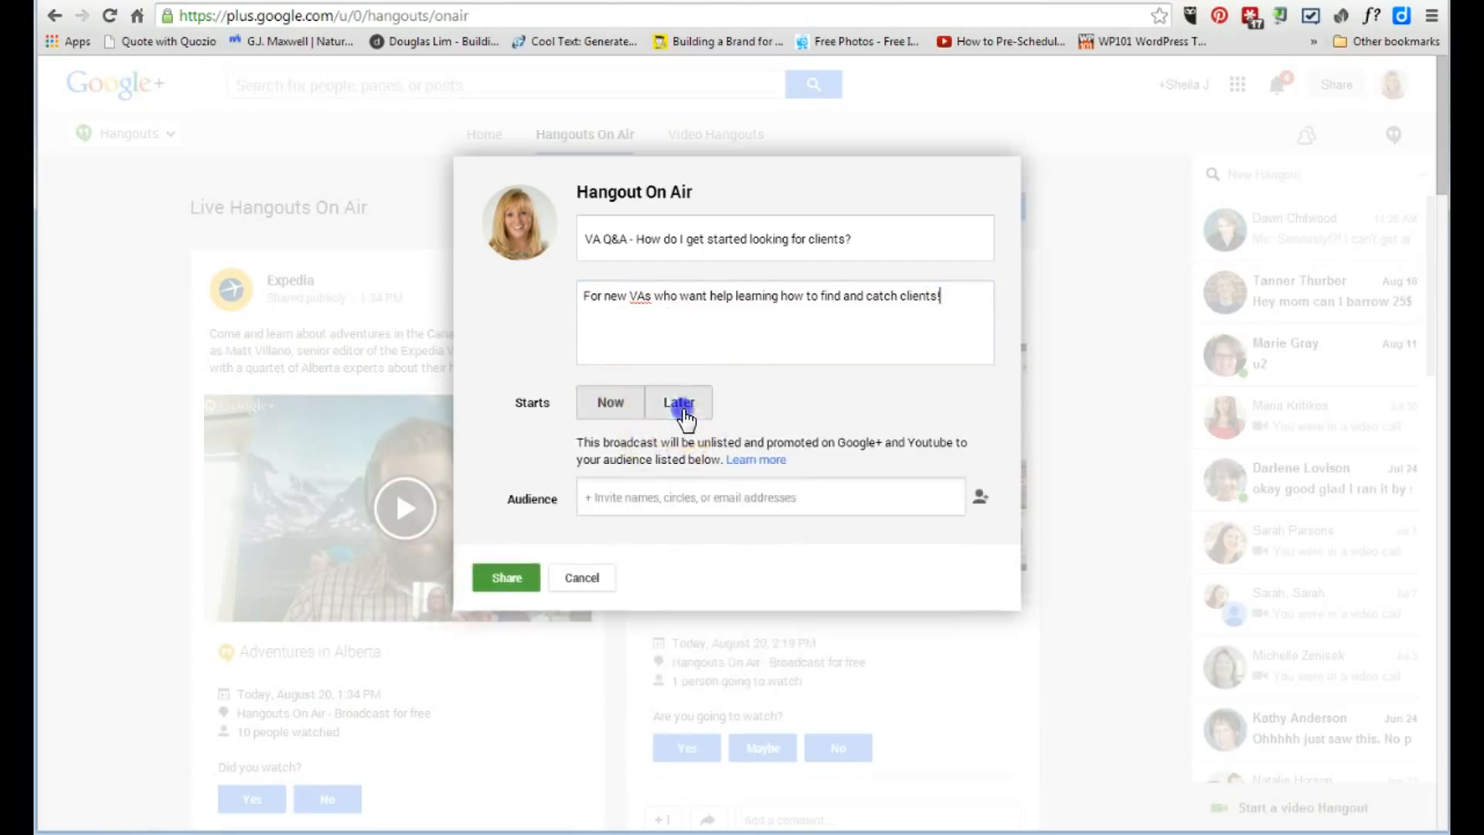
left_click(645, 445)
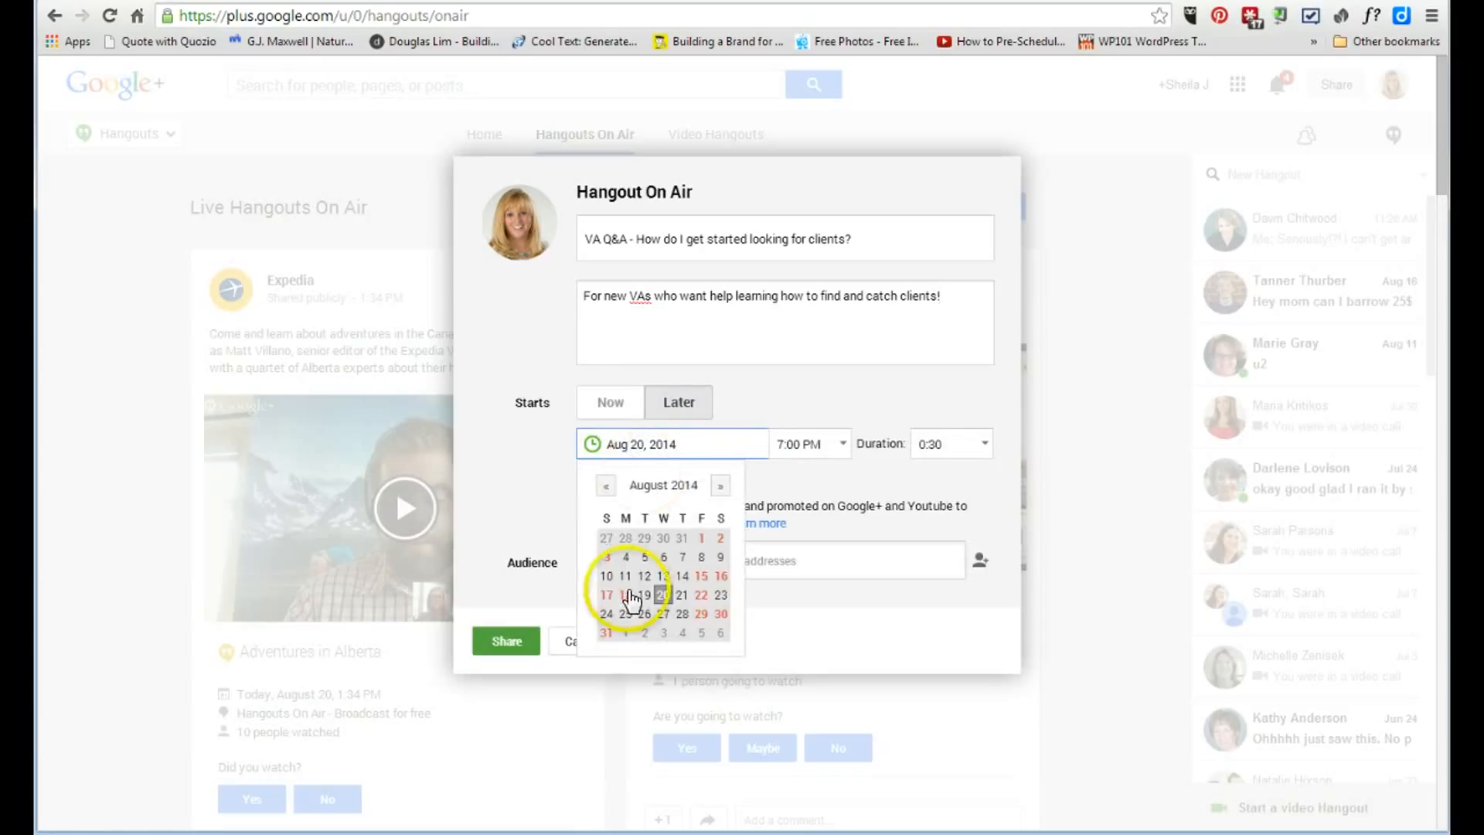
left_click(663, 616)
left_click(808, 442)
left_click(801, 584)
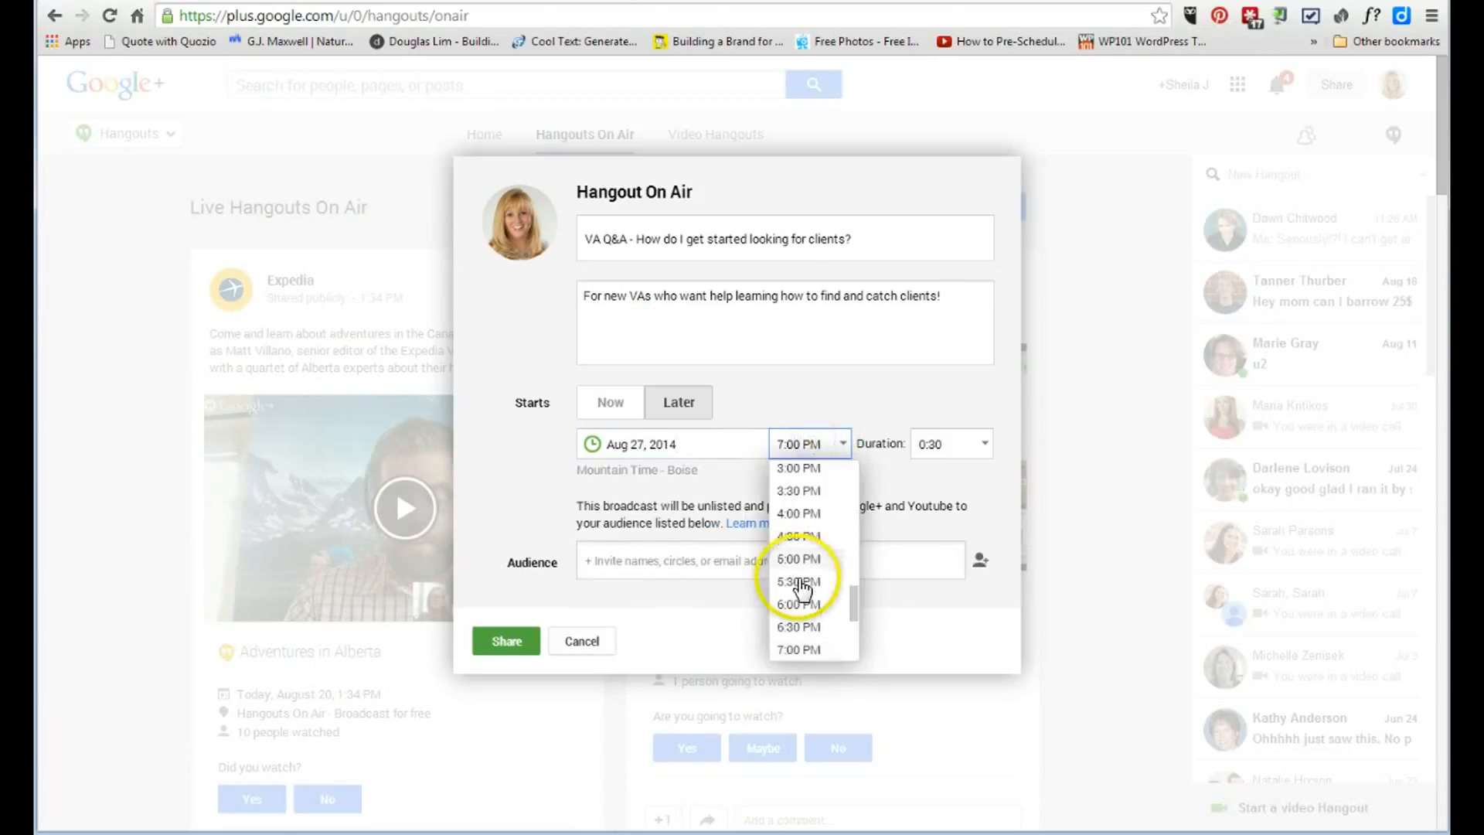
left_click_drag(852, 600, 850, 535)
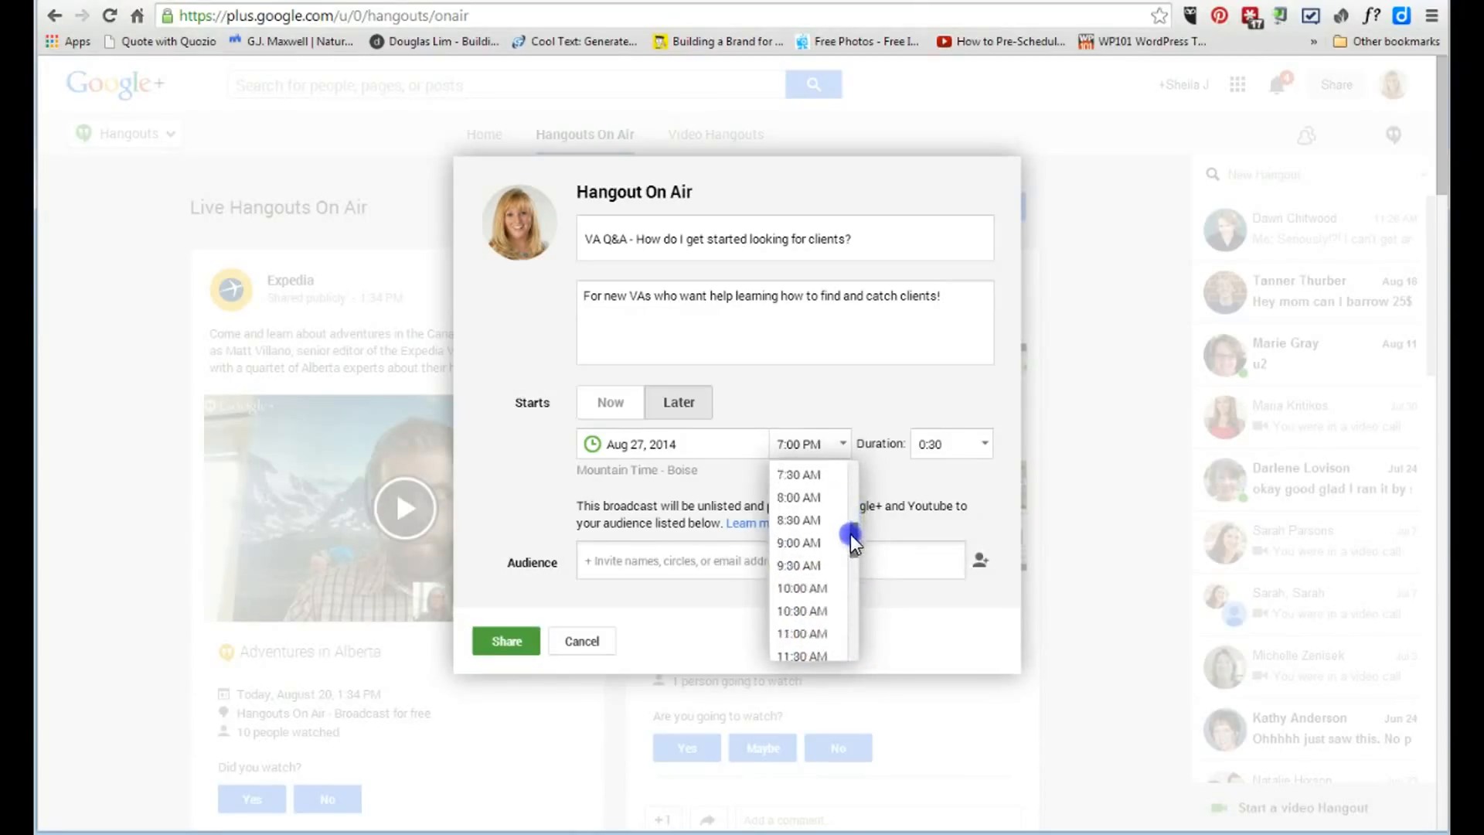
left_click(819, 590)
left_click(978, 447)
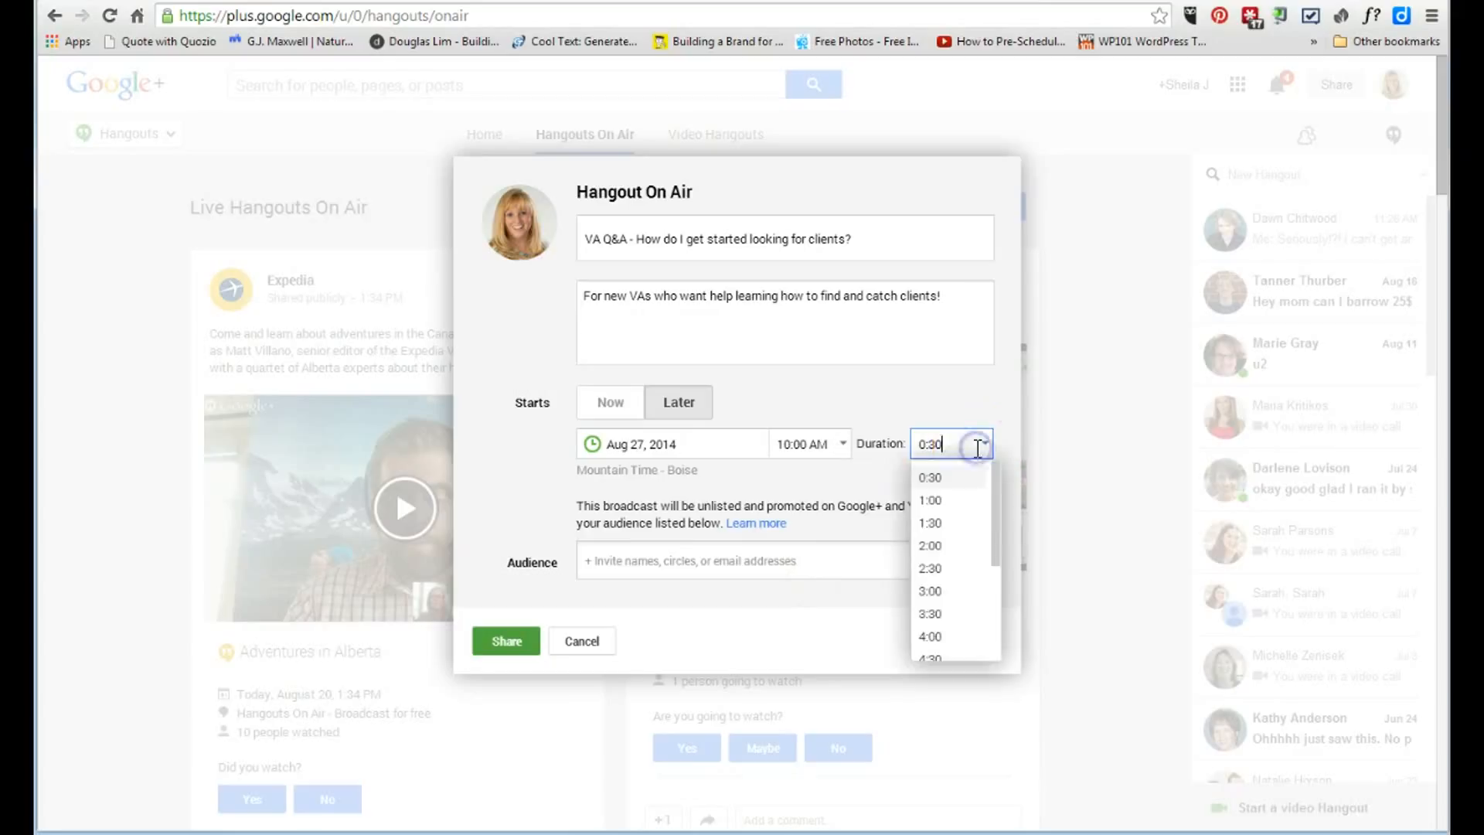
left_click(938, 498)
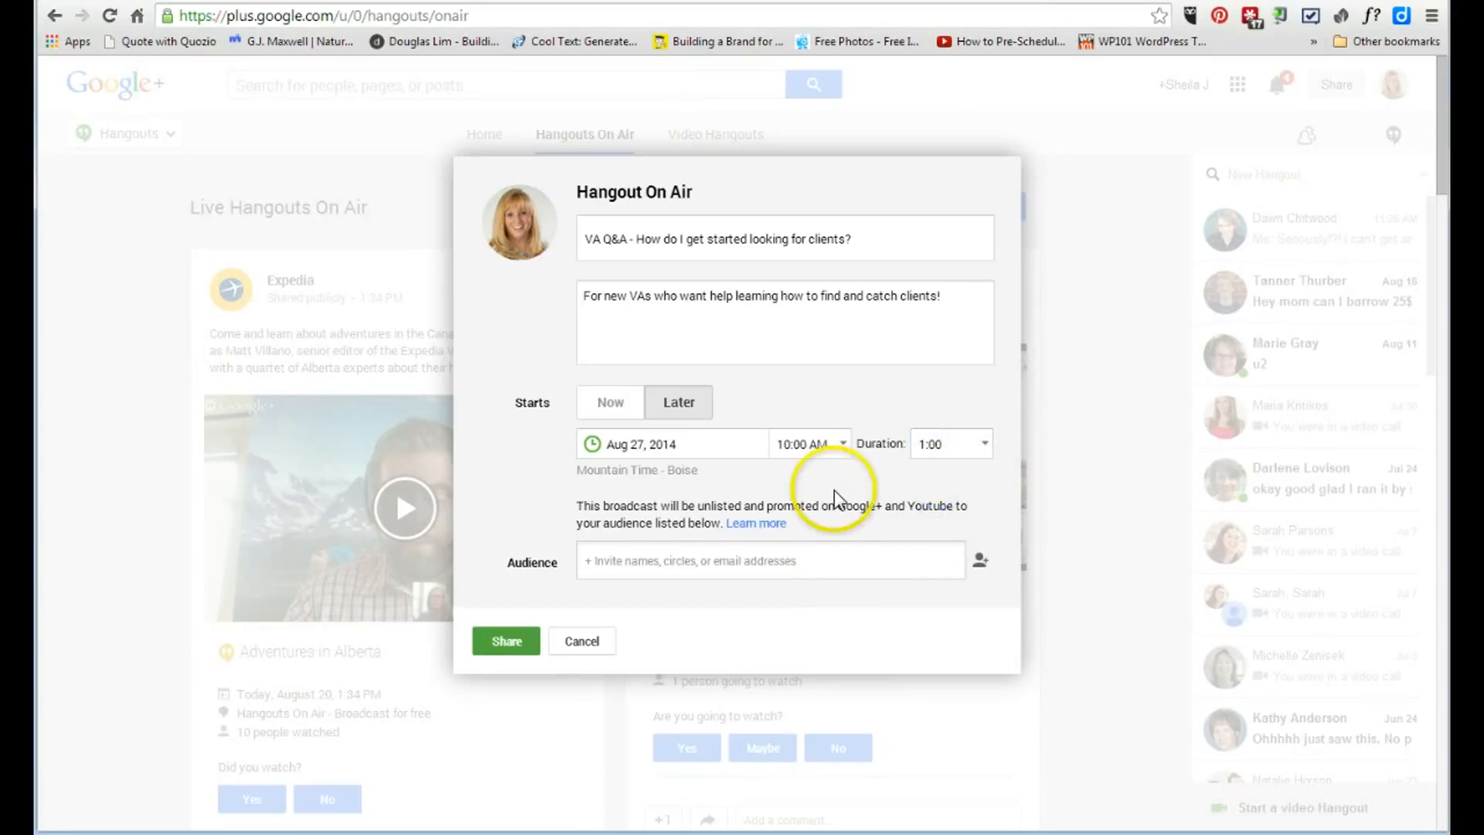
Step: Add the VA circle to the audience and share the scheduled hangout
left_click(664, 558)
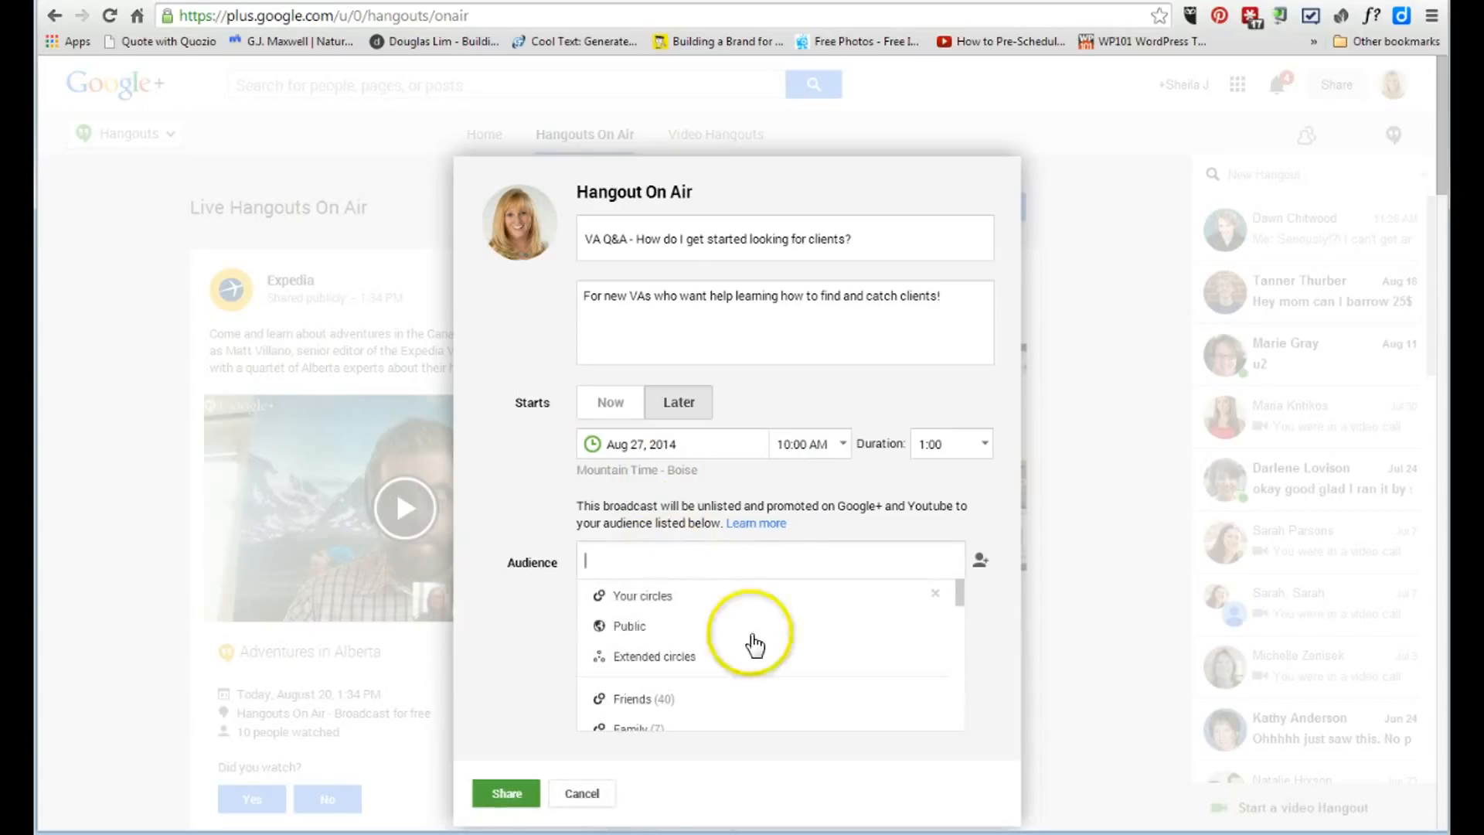
left_click_drag(961, 596, 959, 646)
left_click(606, 645)
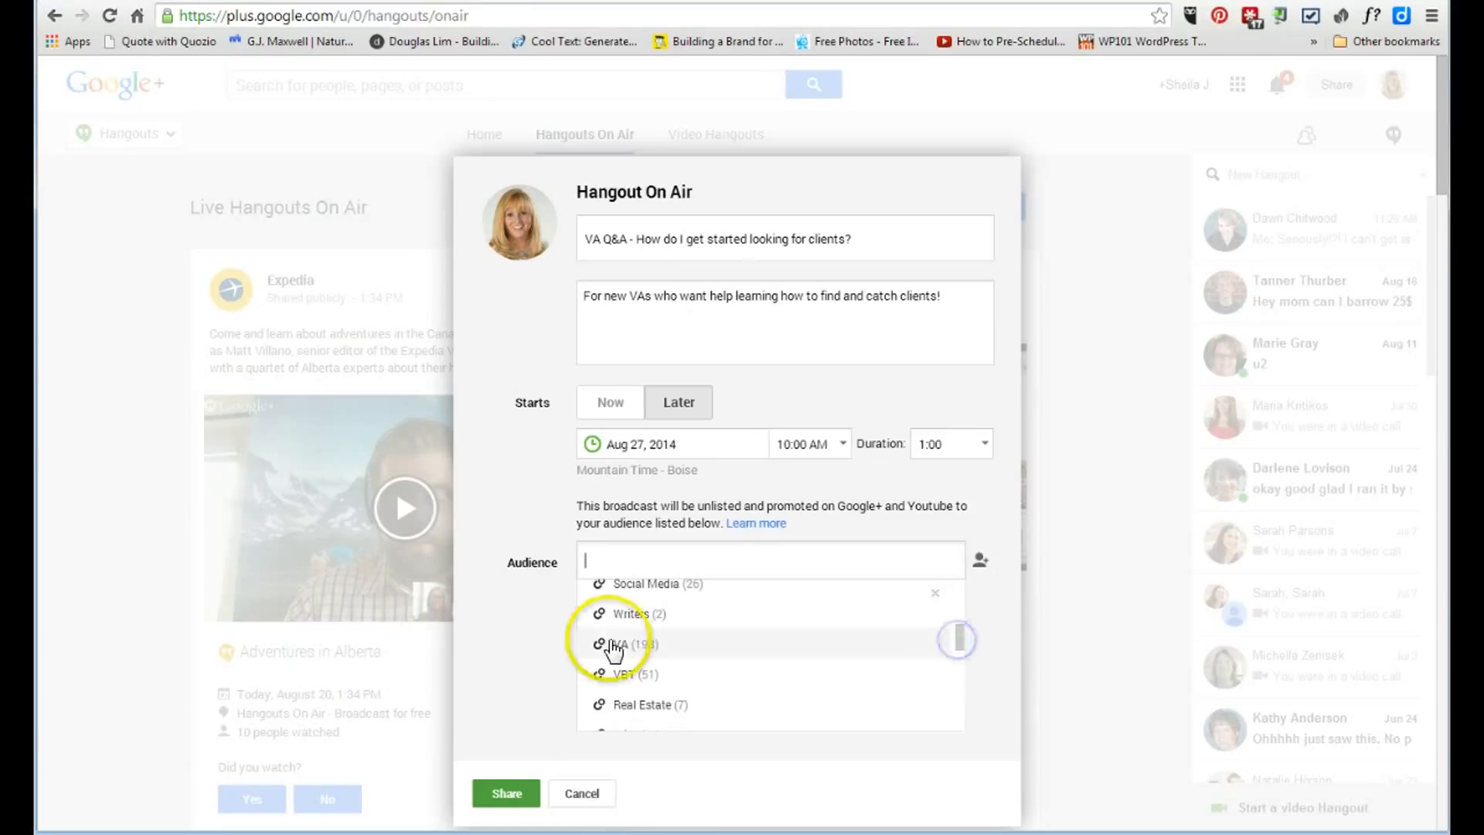
left_click(823, 510)
left_click(505, 645)
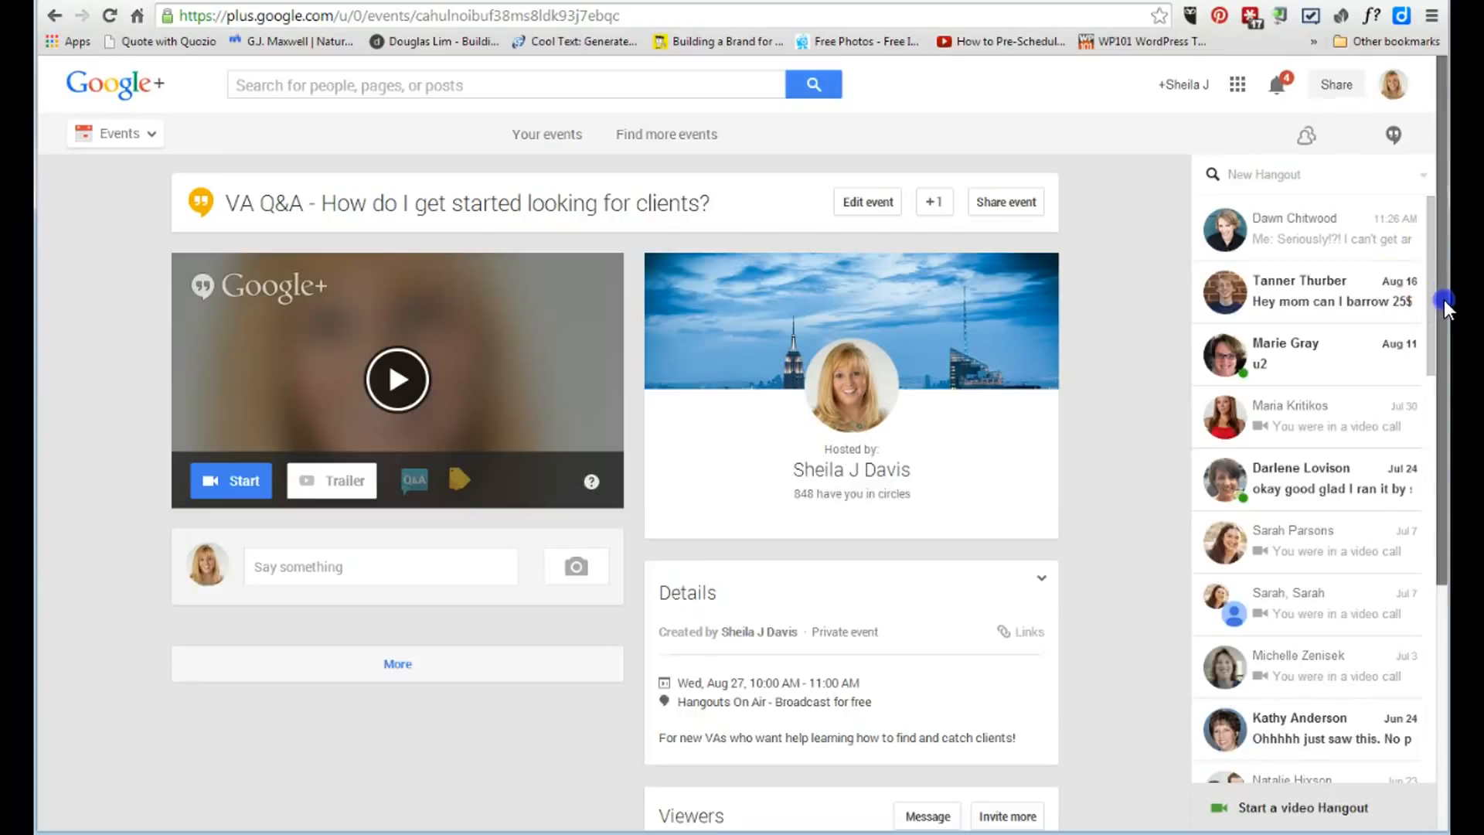
Step: Look over the new hangout's event page and return to the Hangouts home page
left_click_drag(1444, 275, 1444, 307)
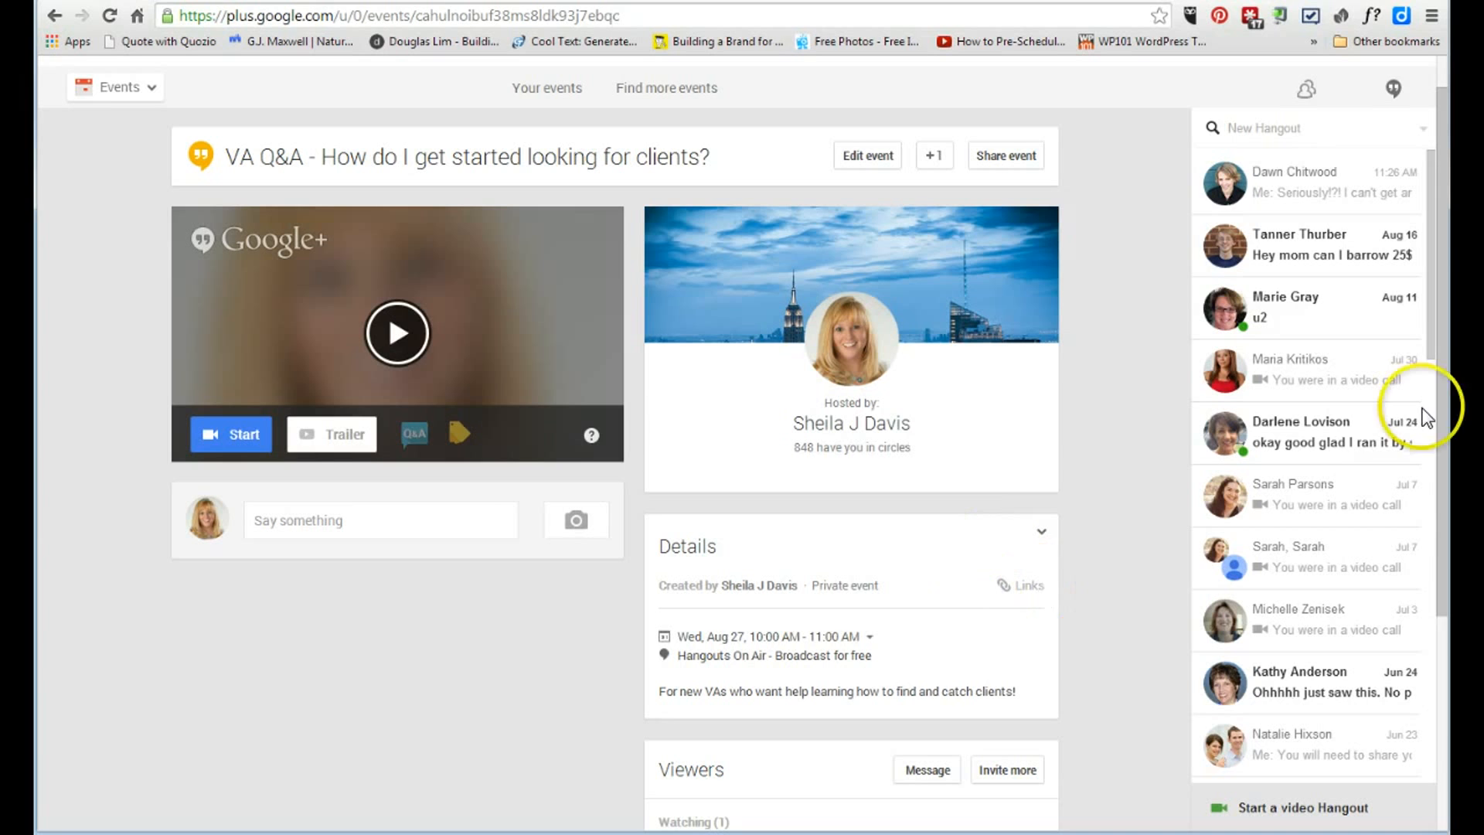
left_click_drag(1441, 321, 1407, 240)
mouse_move(147, 138)
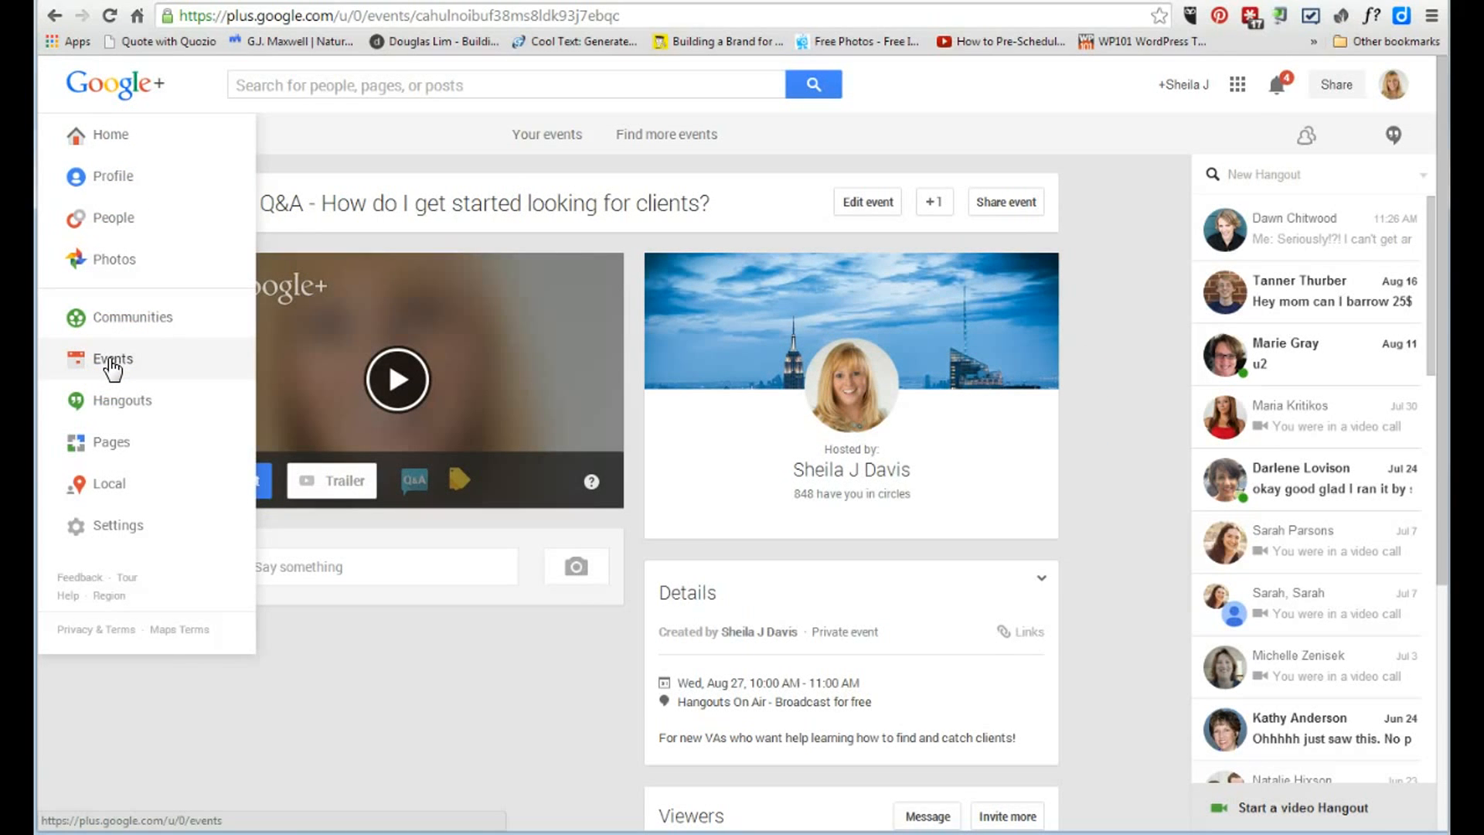
left_click(141, 405)
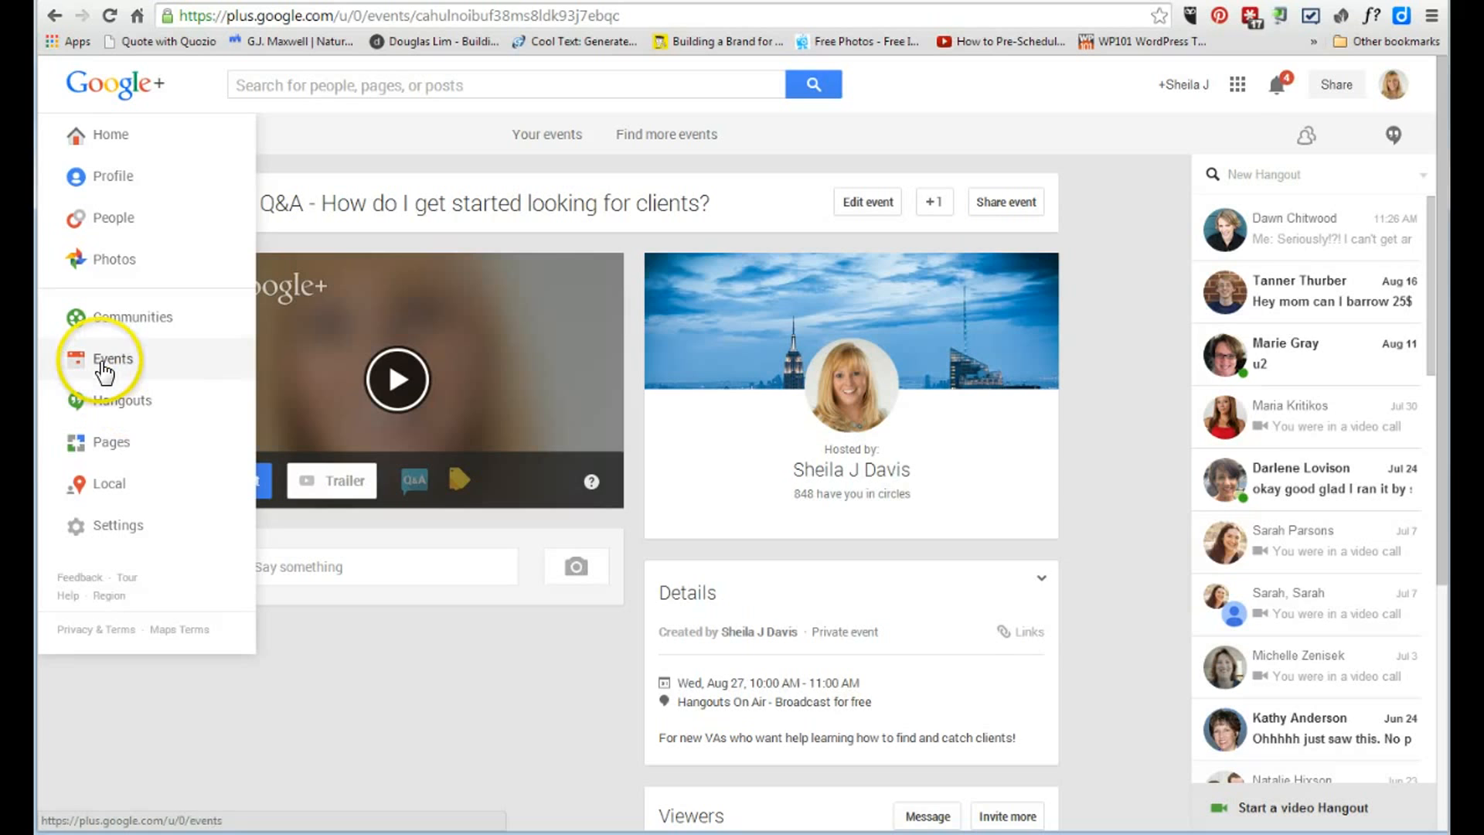
left_click(138, 412)
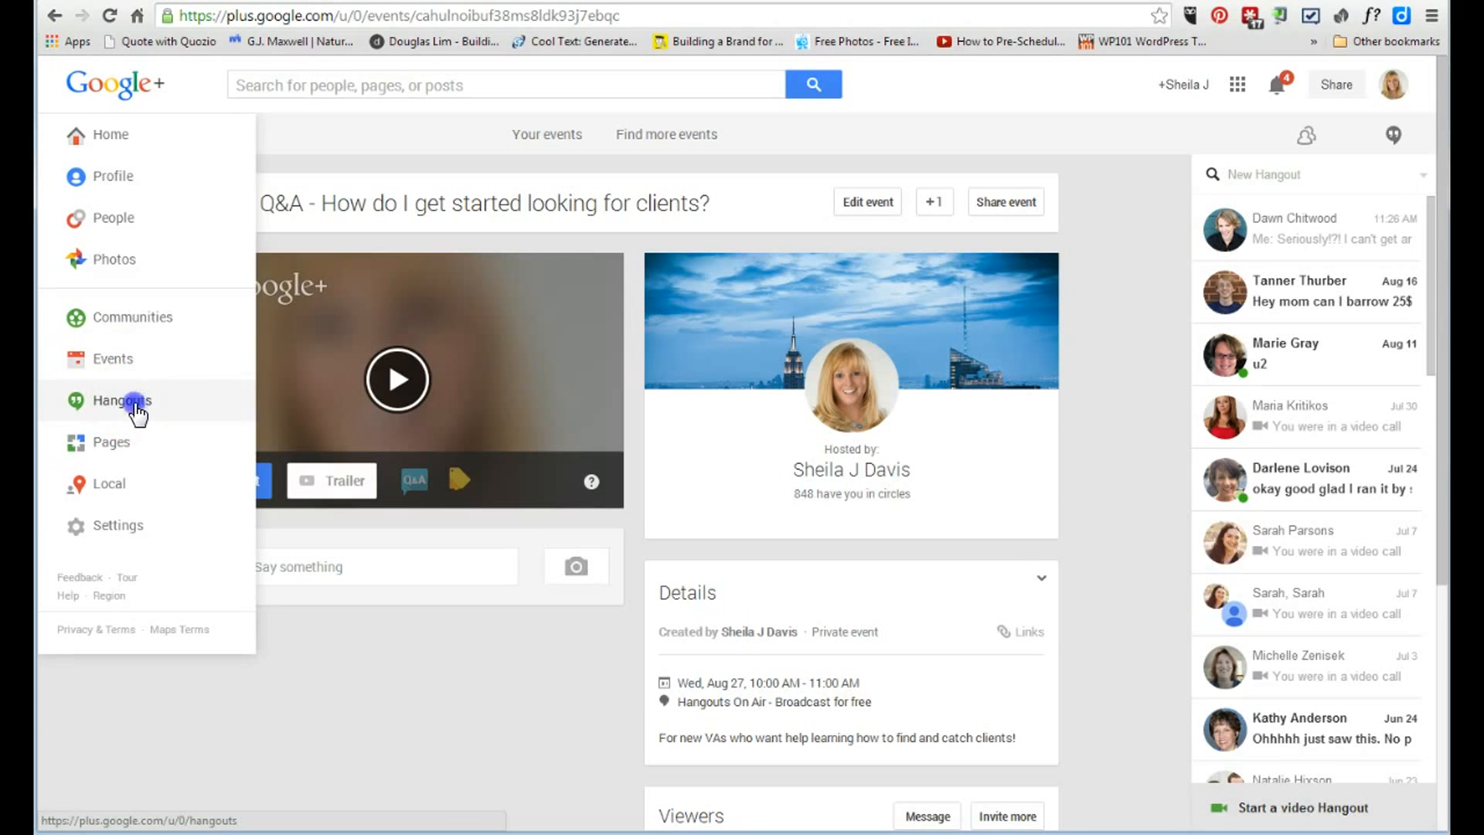
left_click(575, 280)
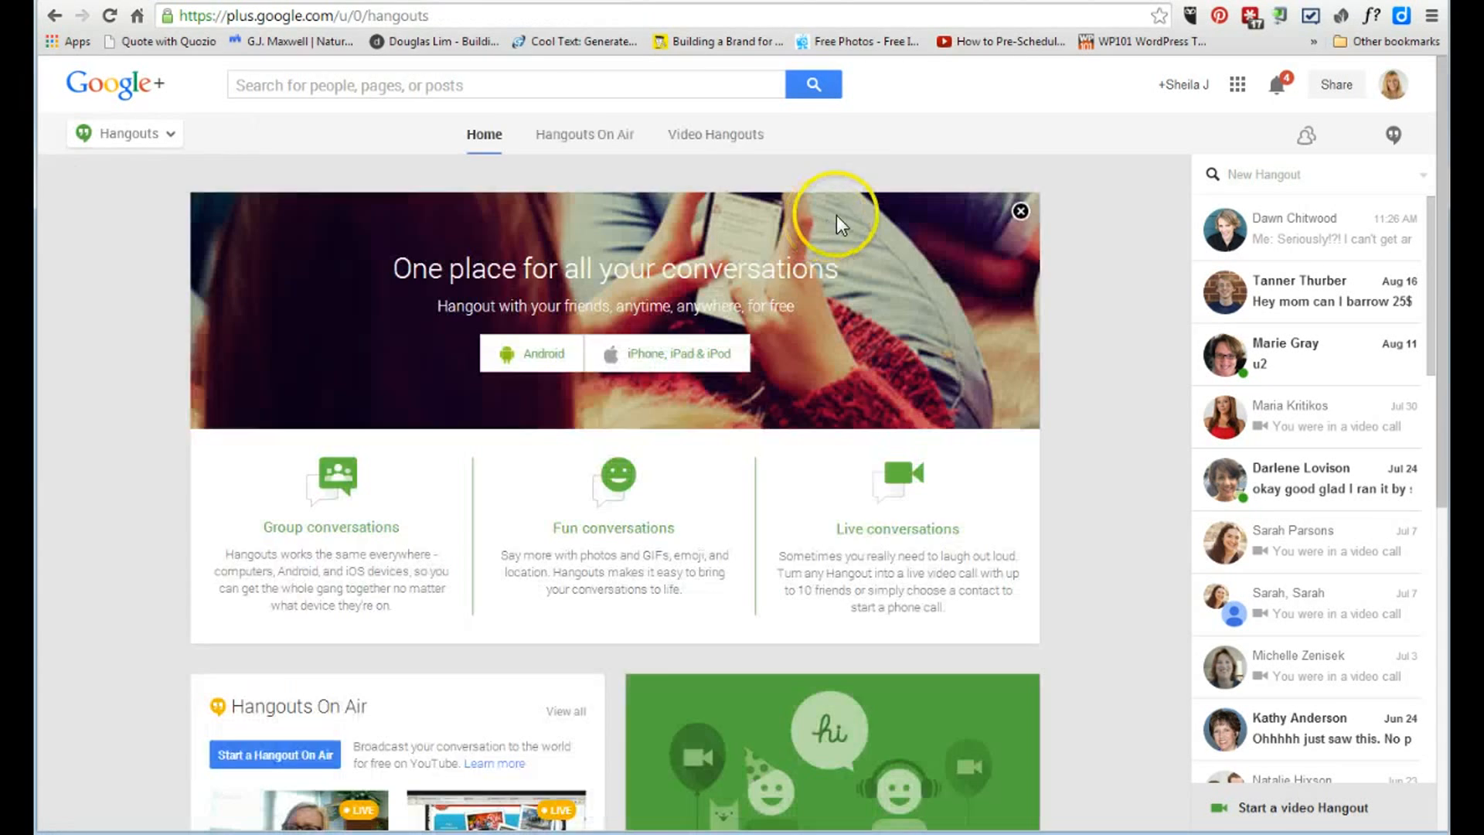
left_click(745, 142)
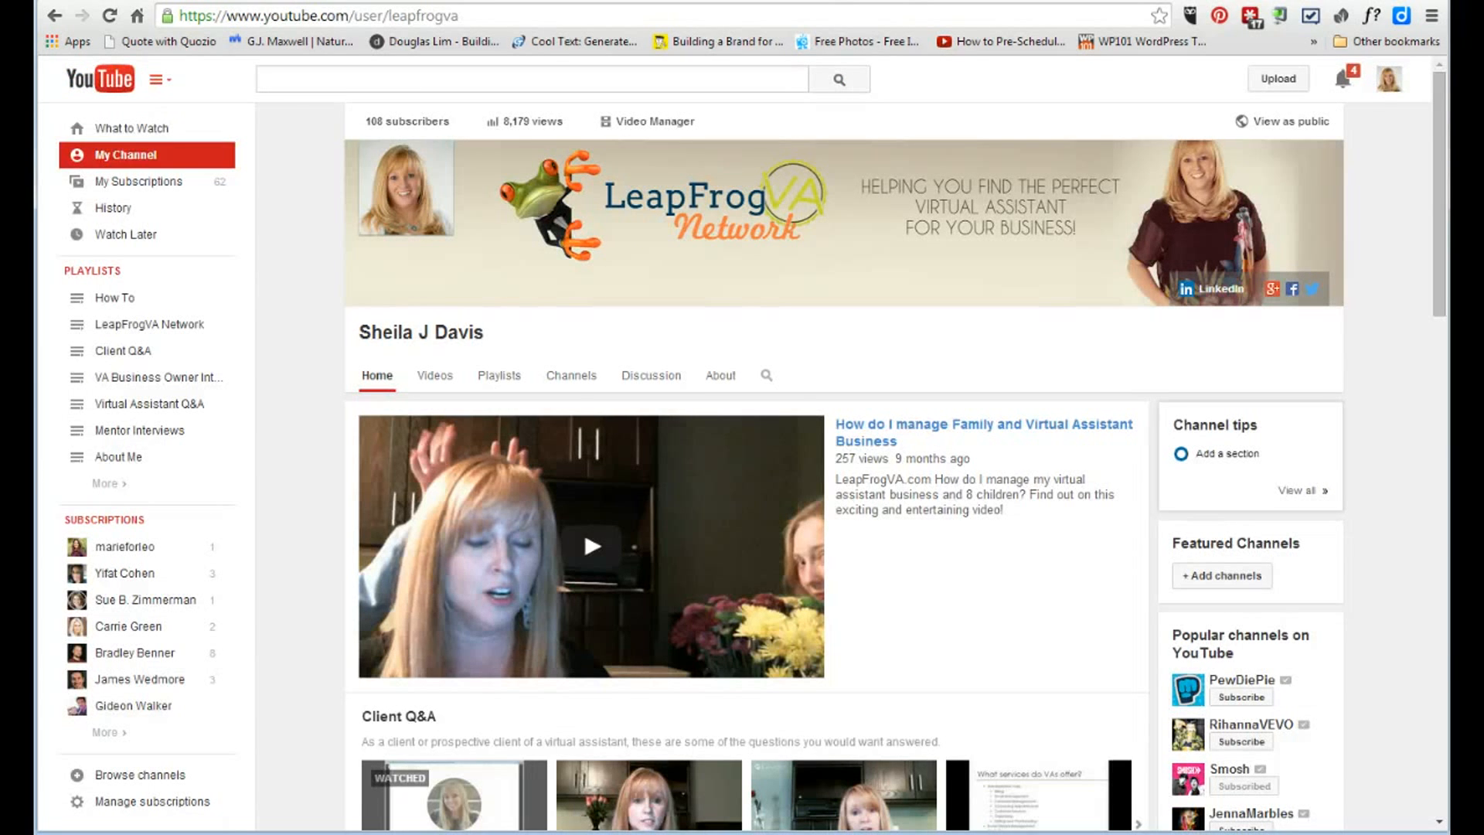
Step: Open the channel's Creator Studio on YouTube and show the Video Manager's list of videos
left_click(1391, 85)
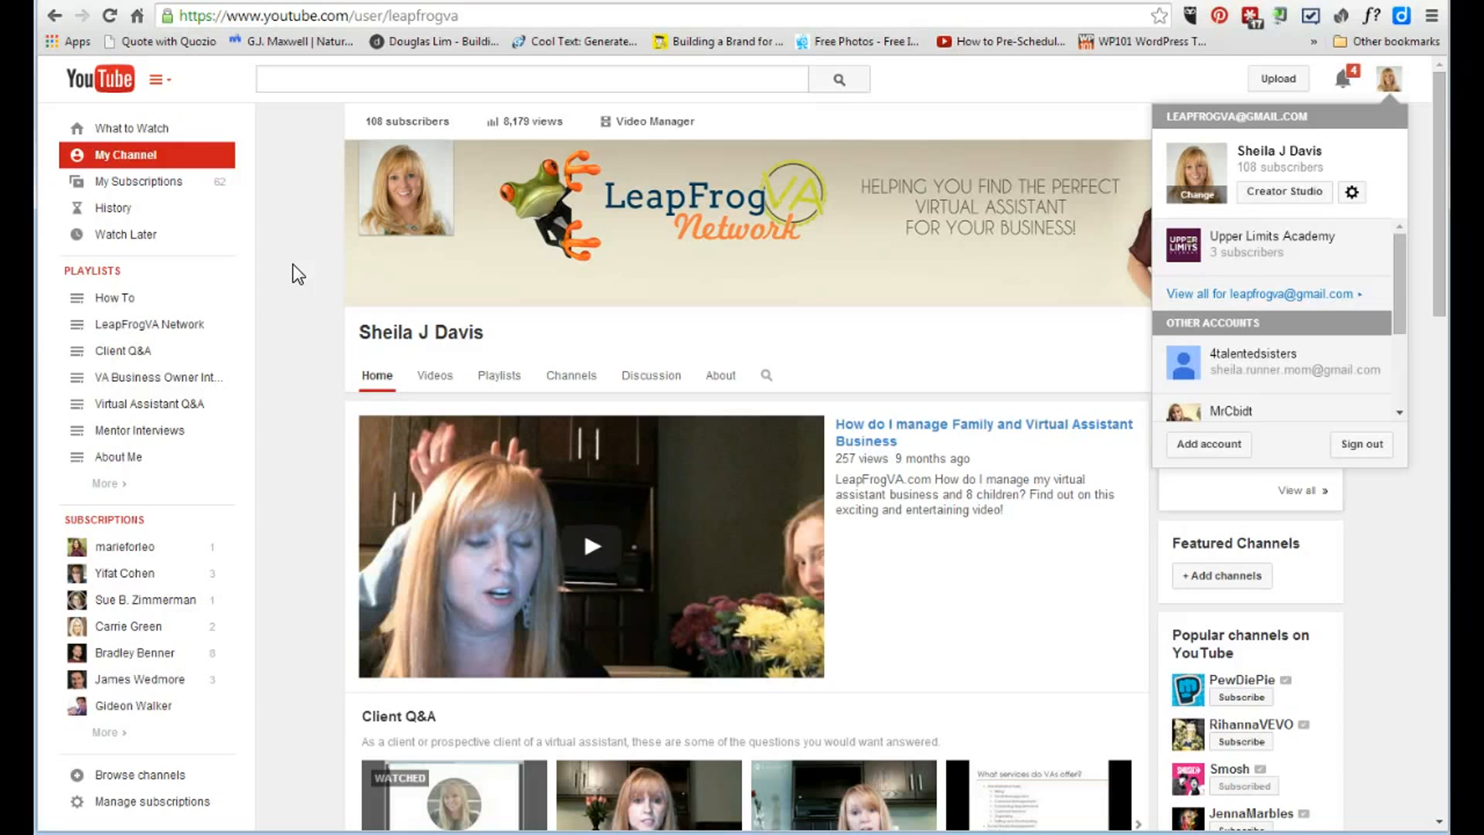
left_click(1287, 193)
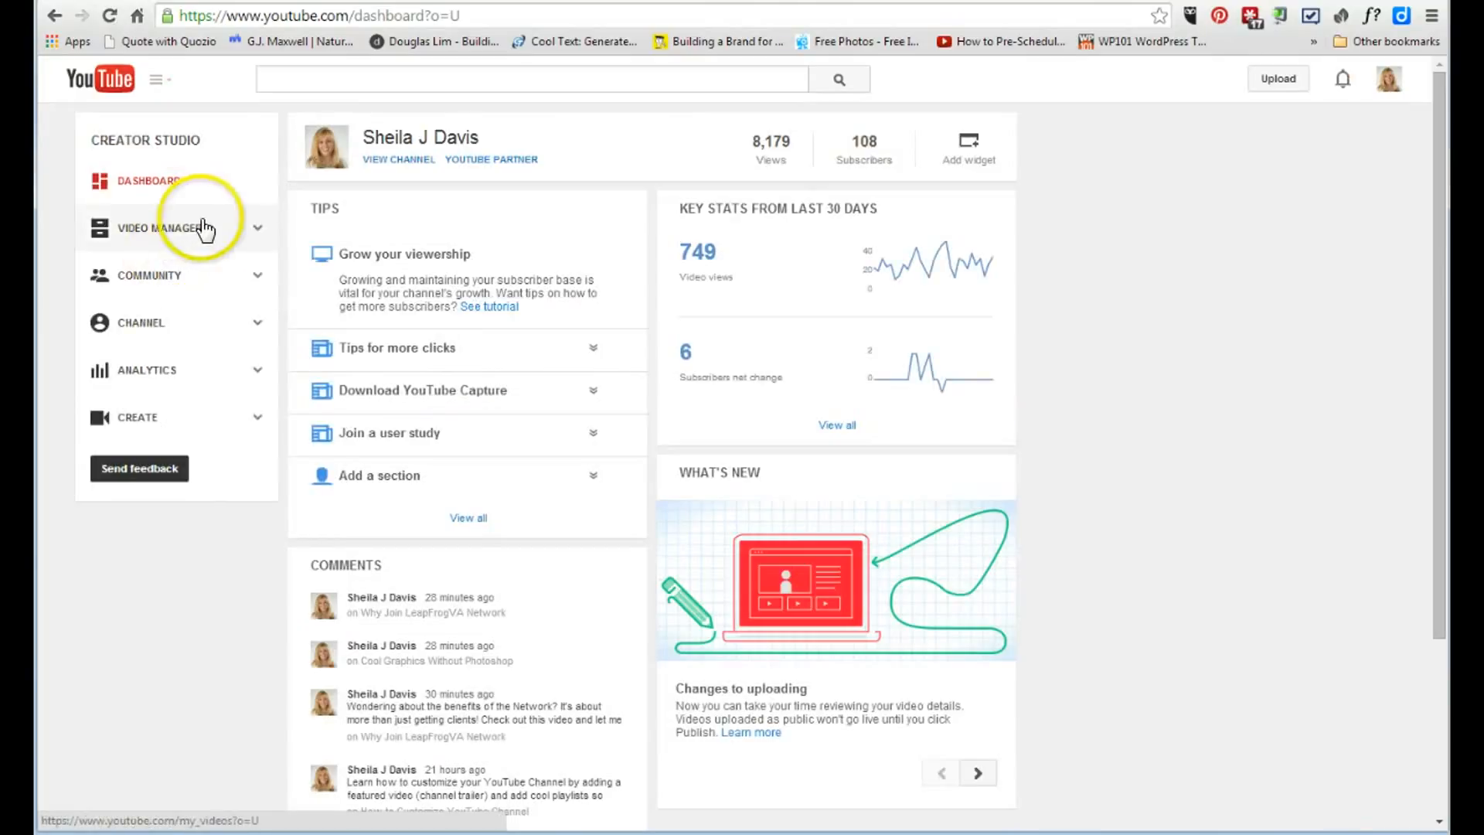
left_click(250, 232)
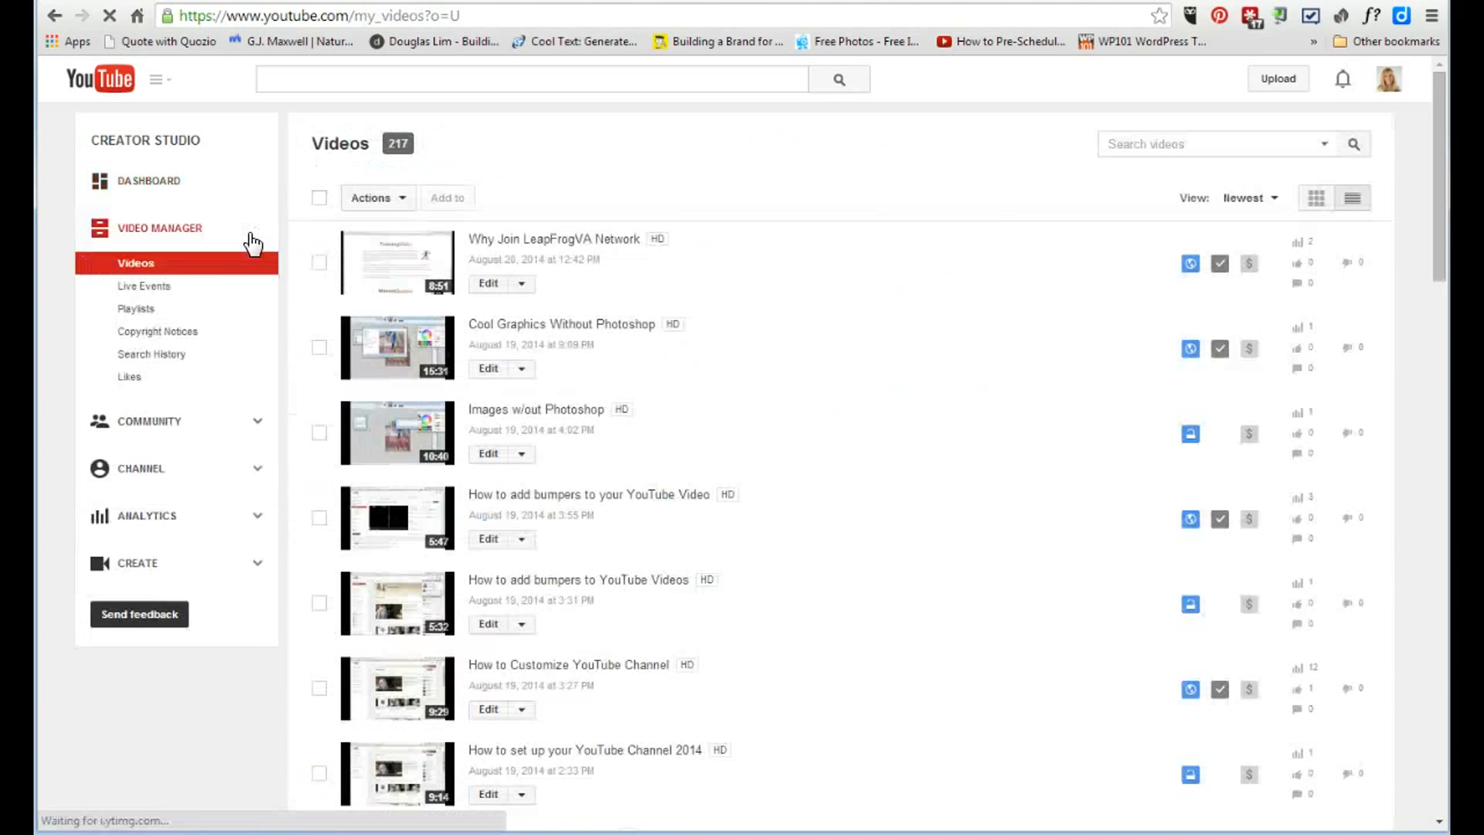
Step: Show the channel's live events and start a new live event titled "Testing"
left_click(146, 292)
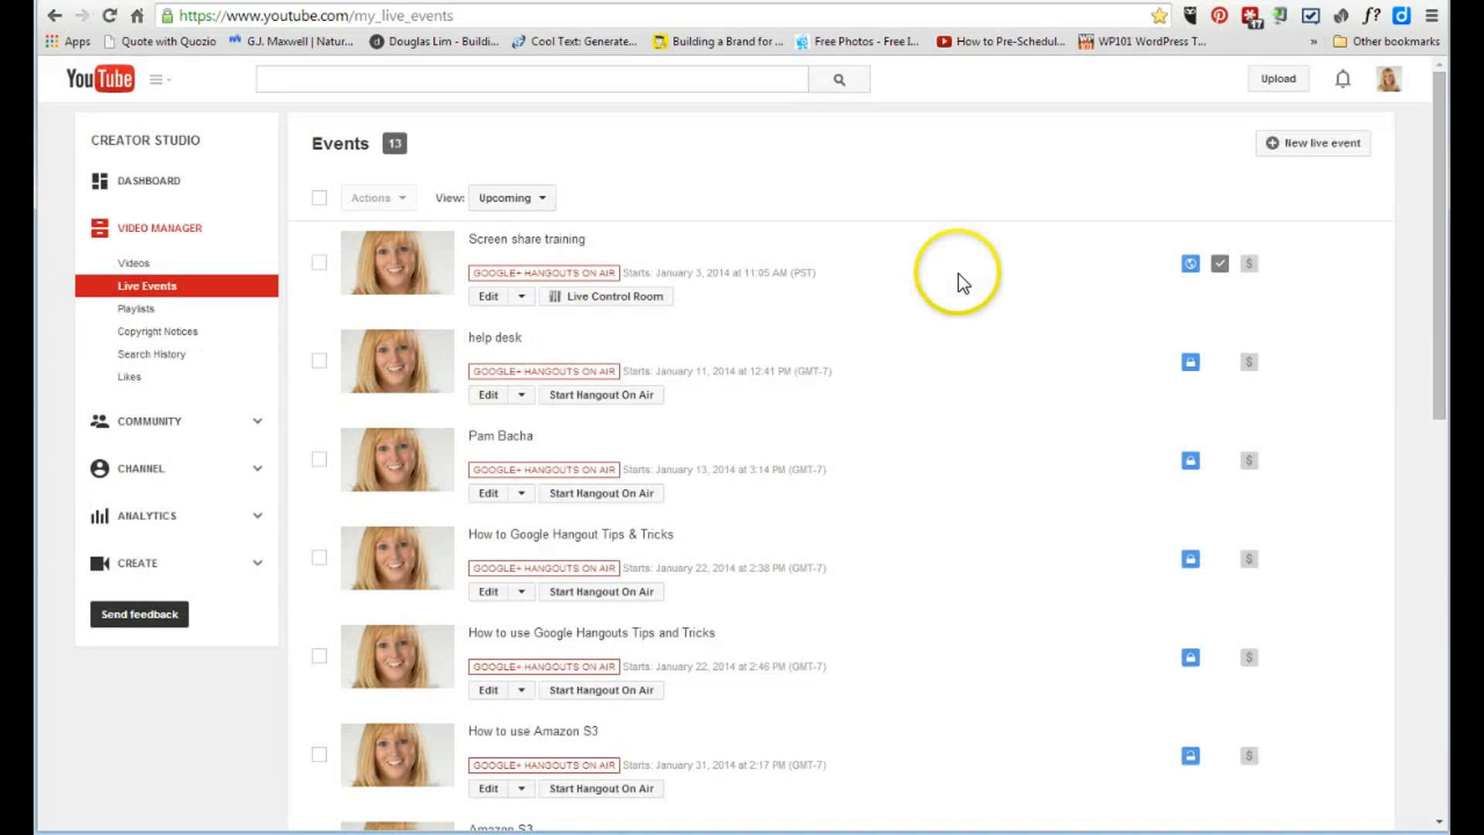
mouse_move(1439, 233)
left_mouse_down()
mouse_move(1424, 572)
mouse_move(1435, 221)
left_mouse_up()
left_click(1311, 147)
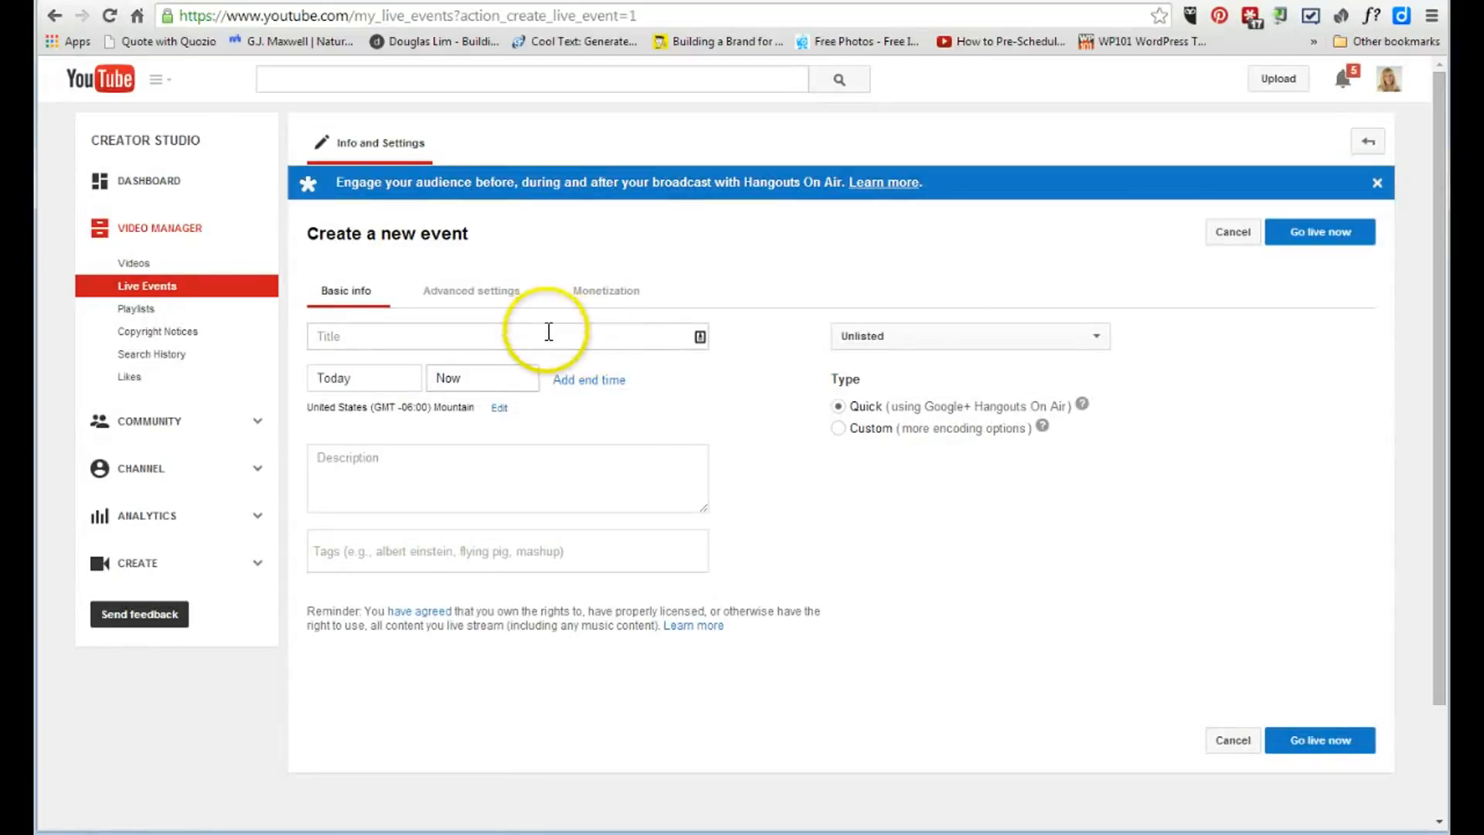
left_click(549, 335)
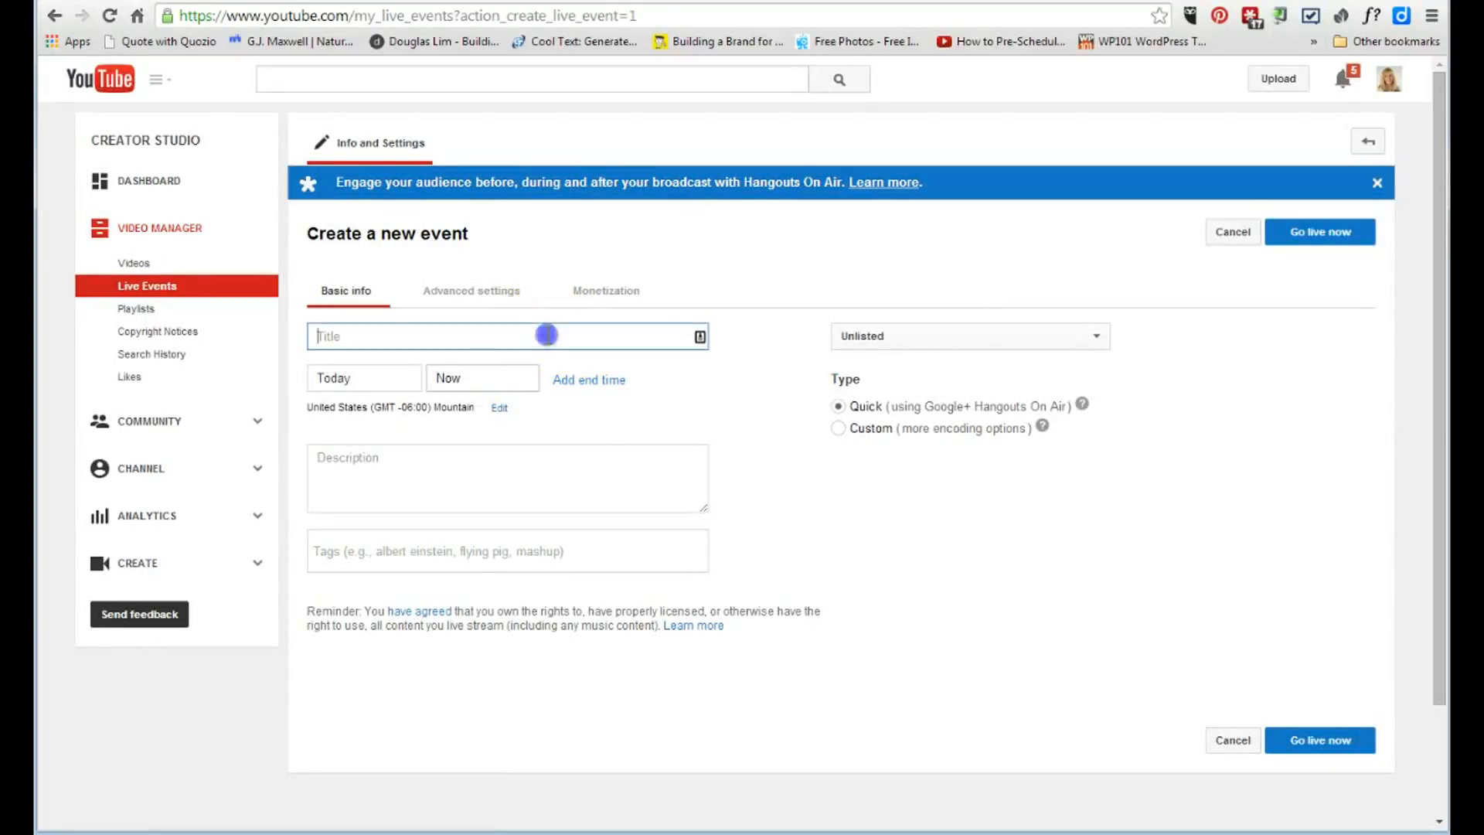
type("Testing")
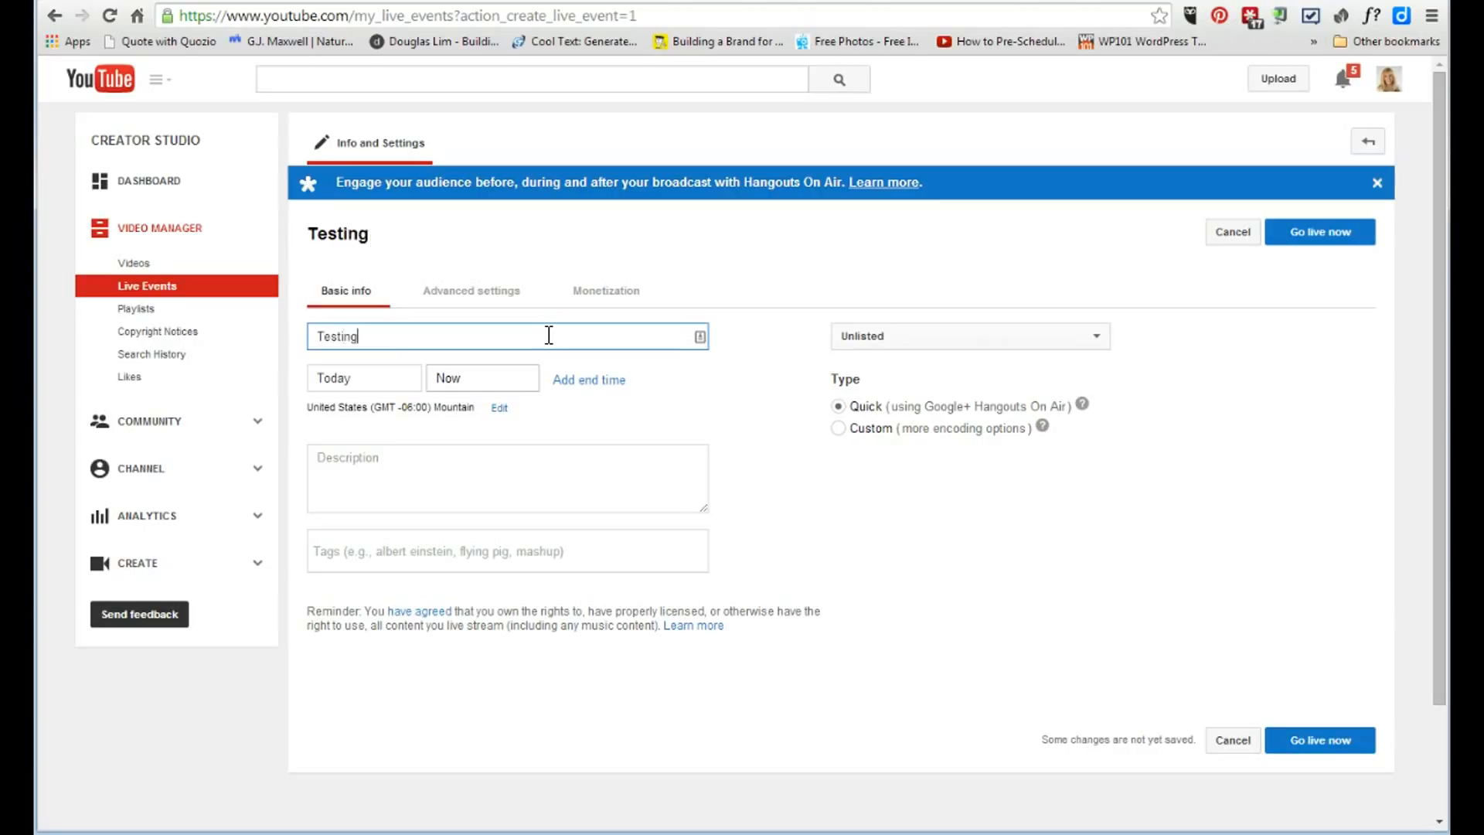
Step: Schedule the Testing event for Aug 27, 2014 from 10:00am to 11:00am
left_click(381, 380)
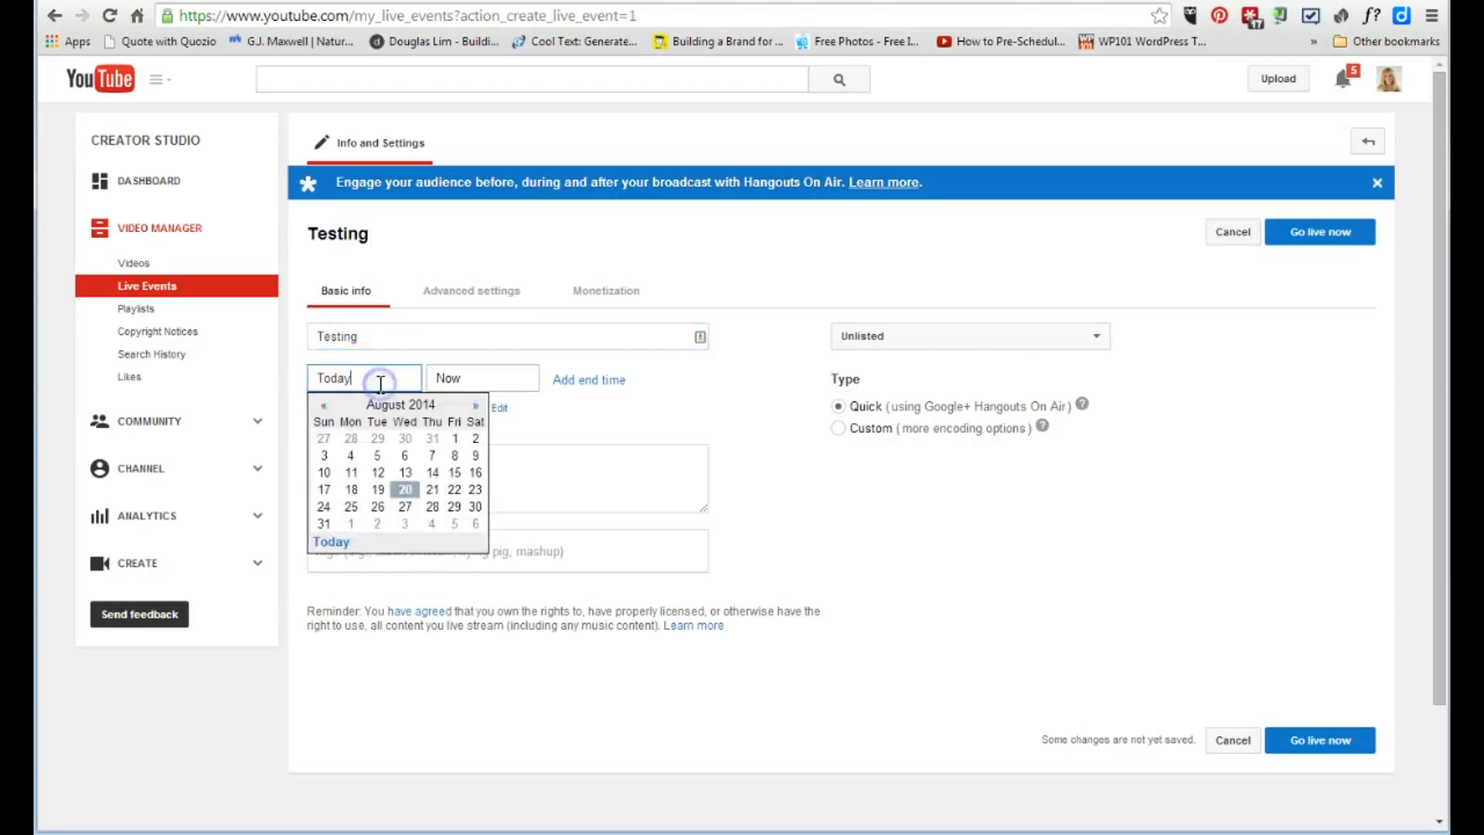
left_click(404, 506)
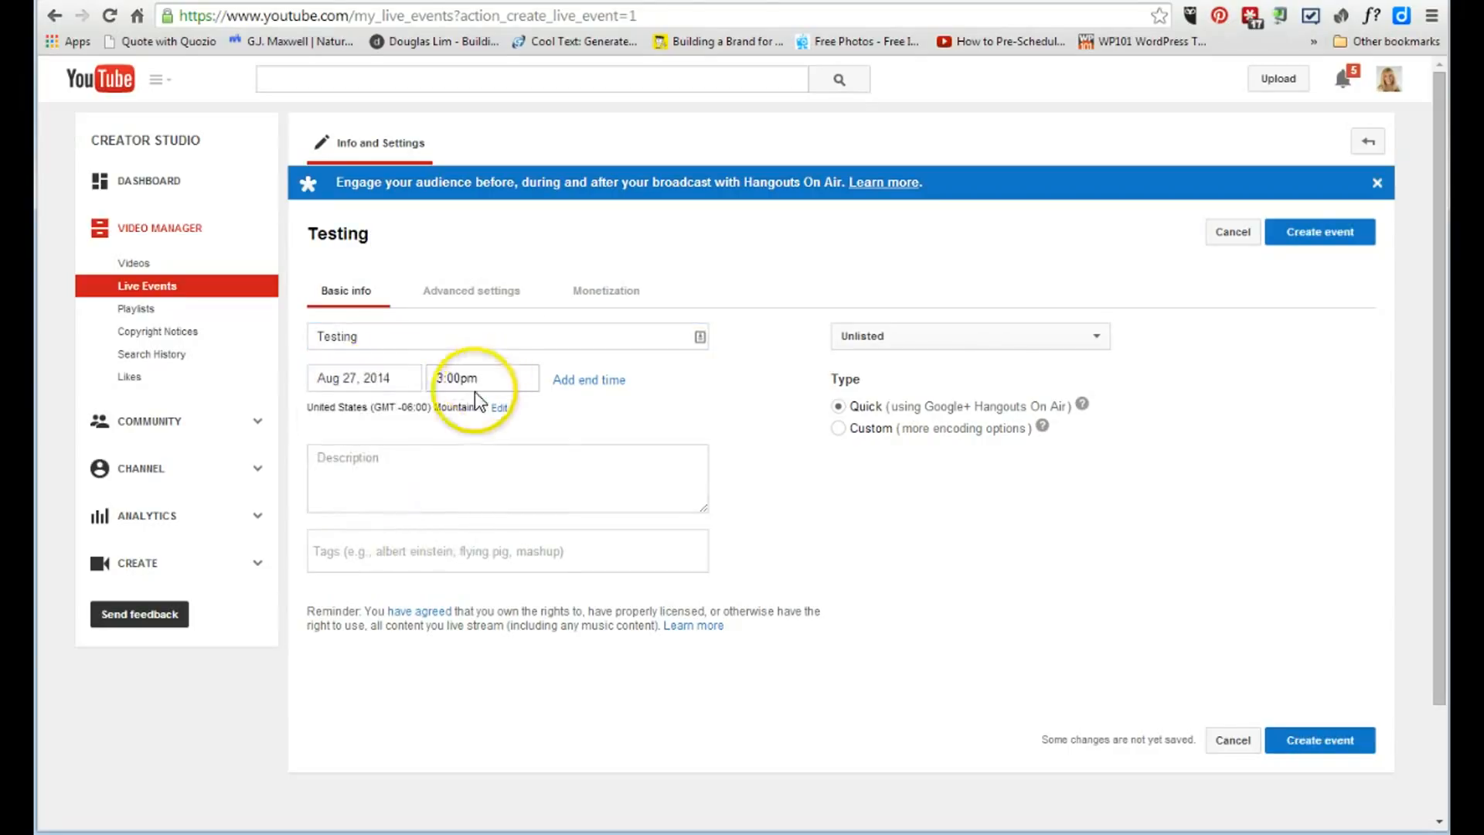
left_click(475, 386)
left_click_drag(563, 431, 553, 480)
left_click(533, 477)
left_click(601, 393)
left_click(606, 380)
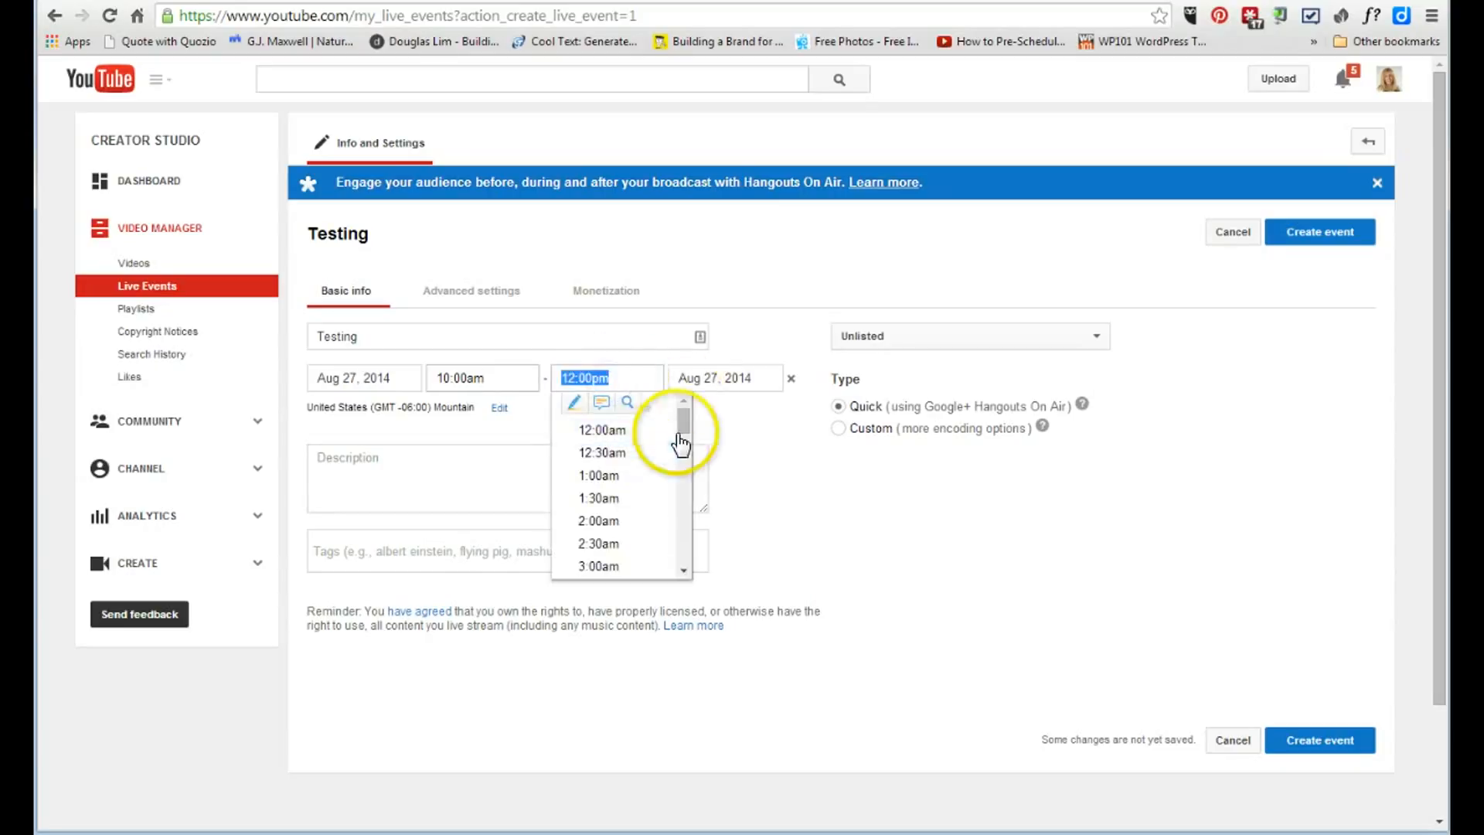
left_click_drag(685, 411, 688, 479)
left_click(614, 529)
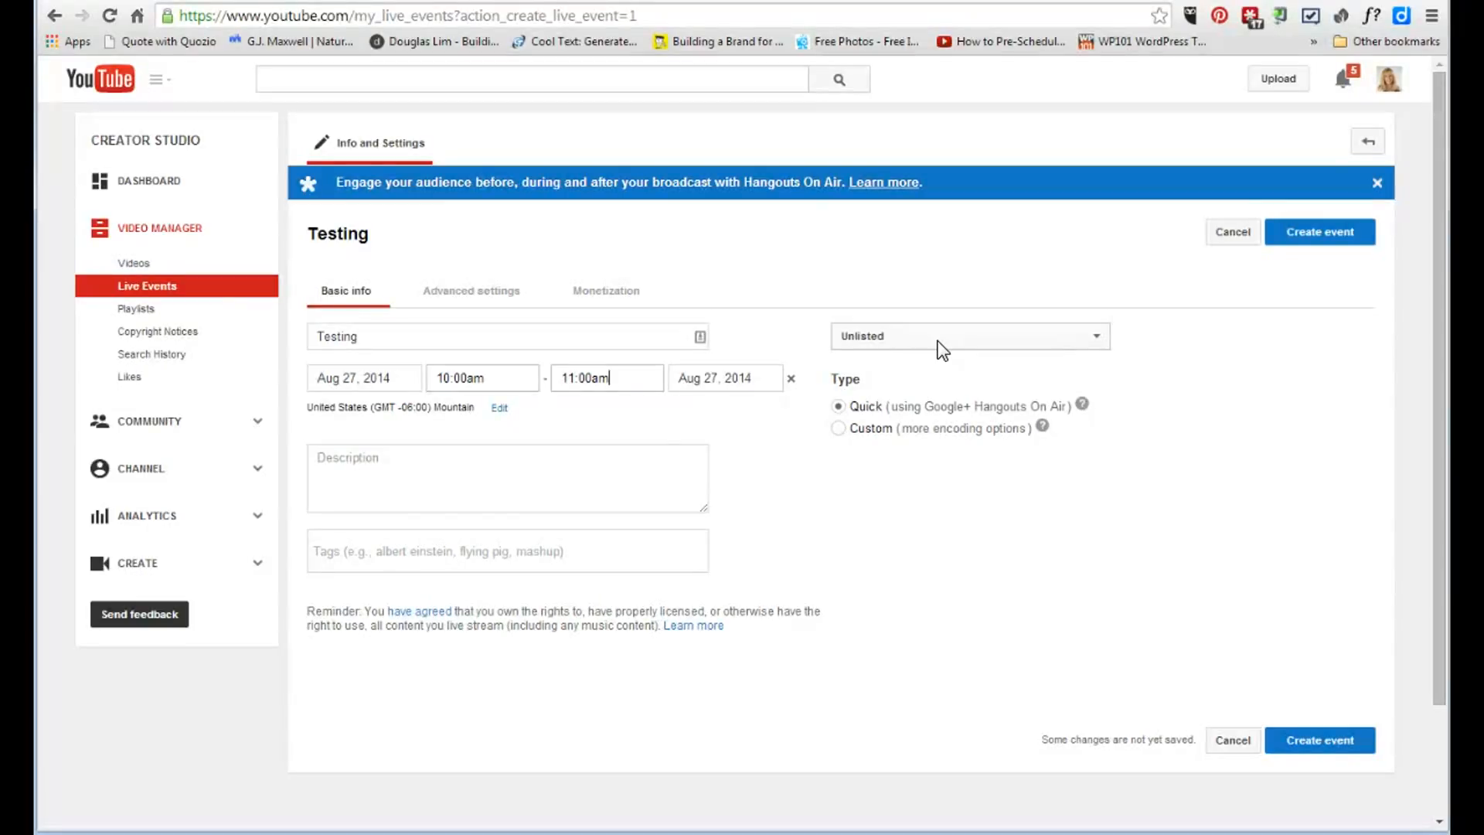
Step: Enter "Testing Events" as the event's description and create the event
left_click(436, 466)
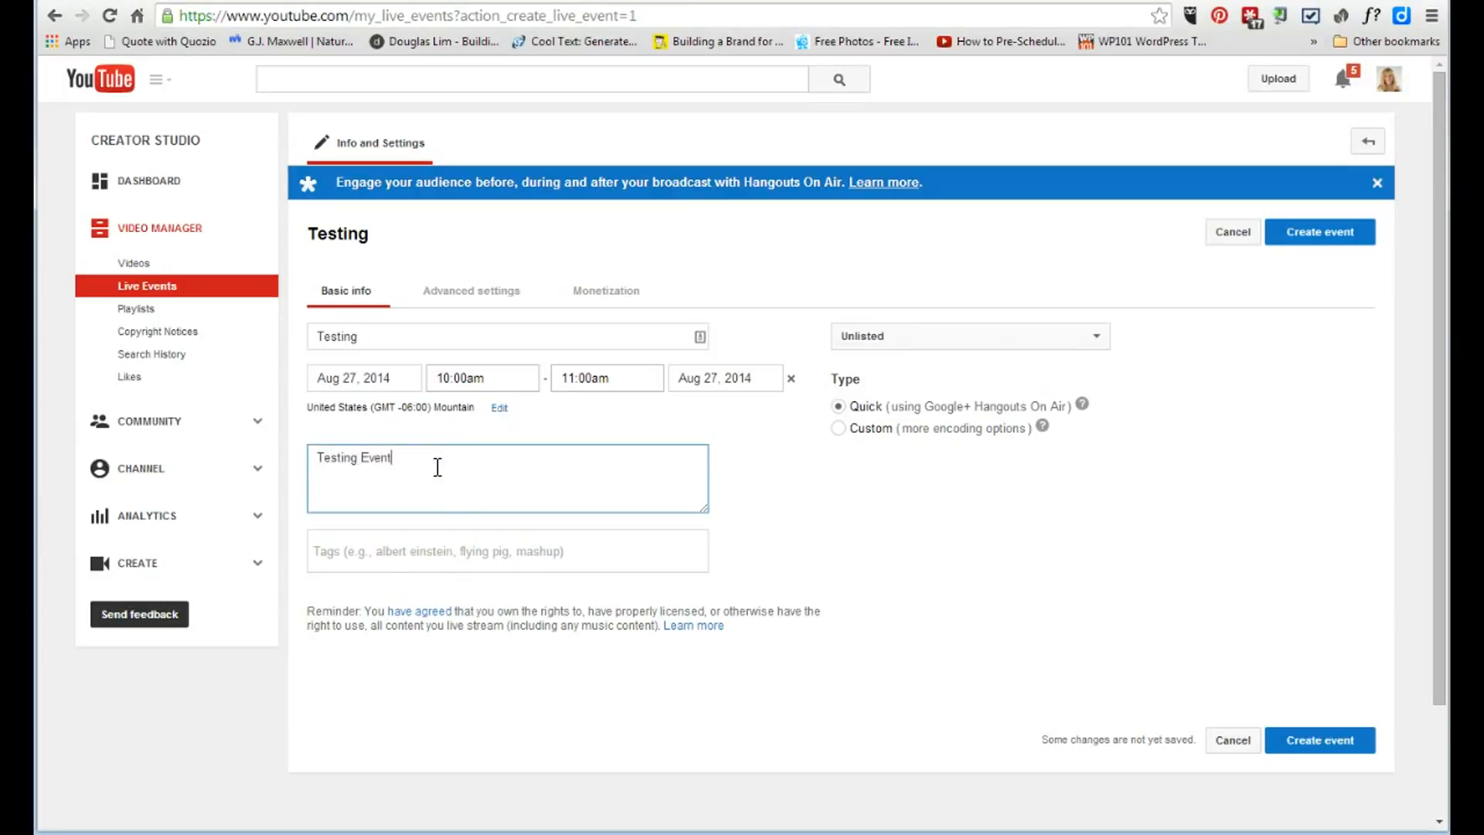
left_click(421, 556)
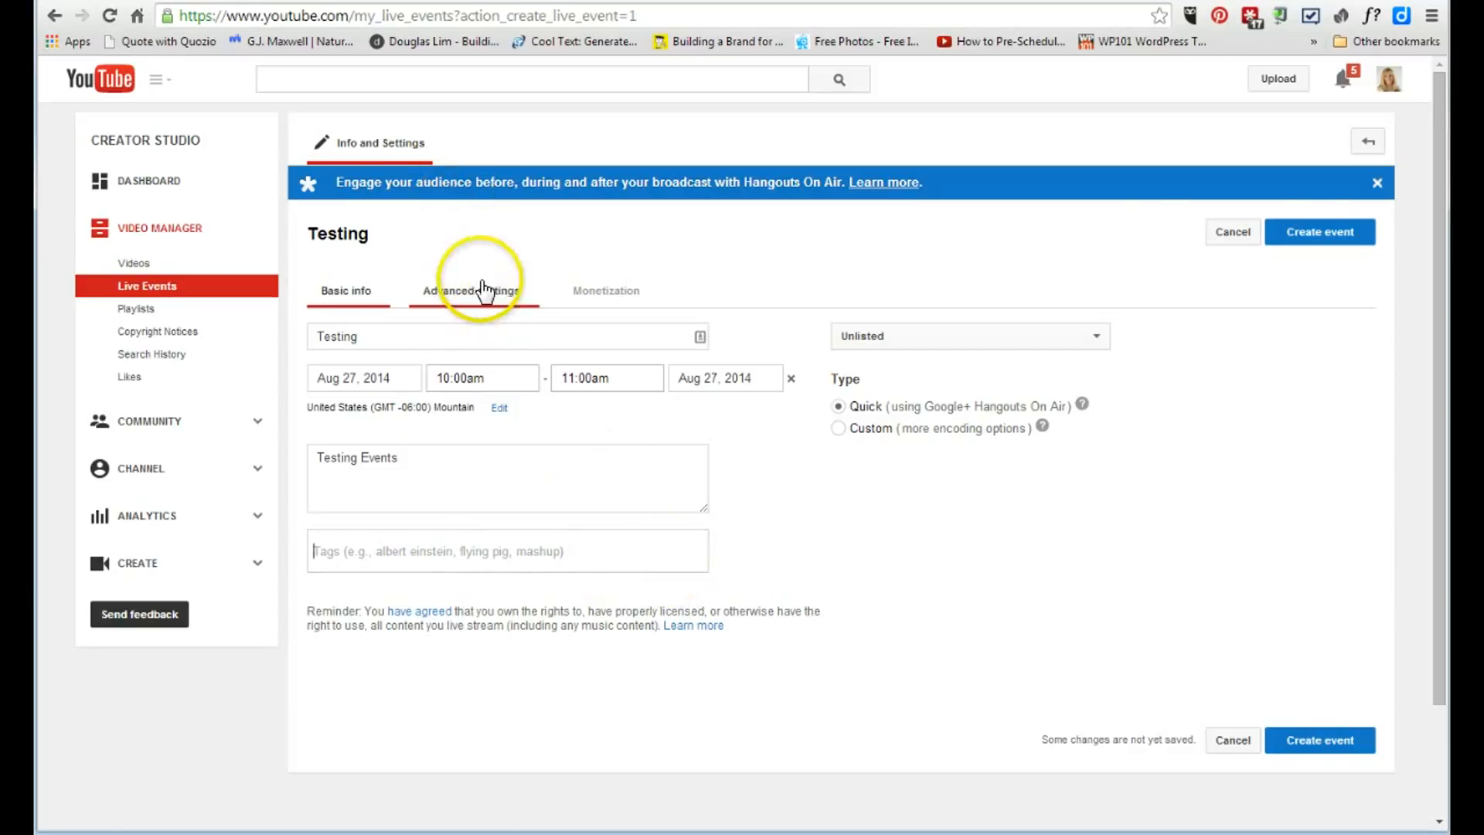
left_click(1341, 242)
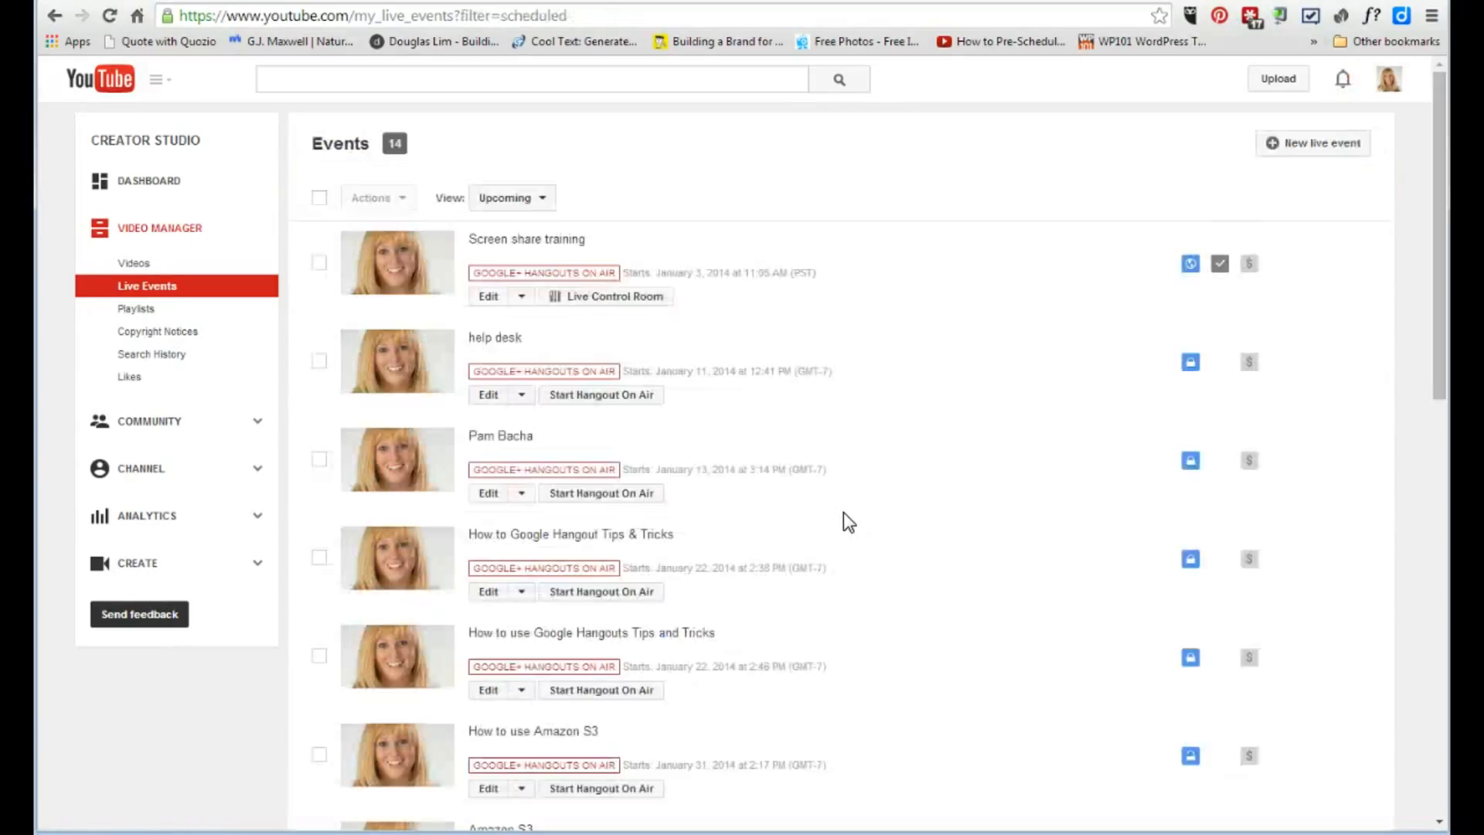
Step: Find the Testing event among the upcoming events, check its edit options and start its Hangout On Air
left_click_drag(1440, 313, 1448, 722)
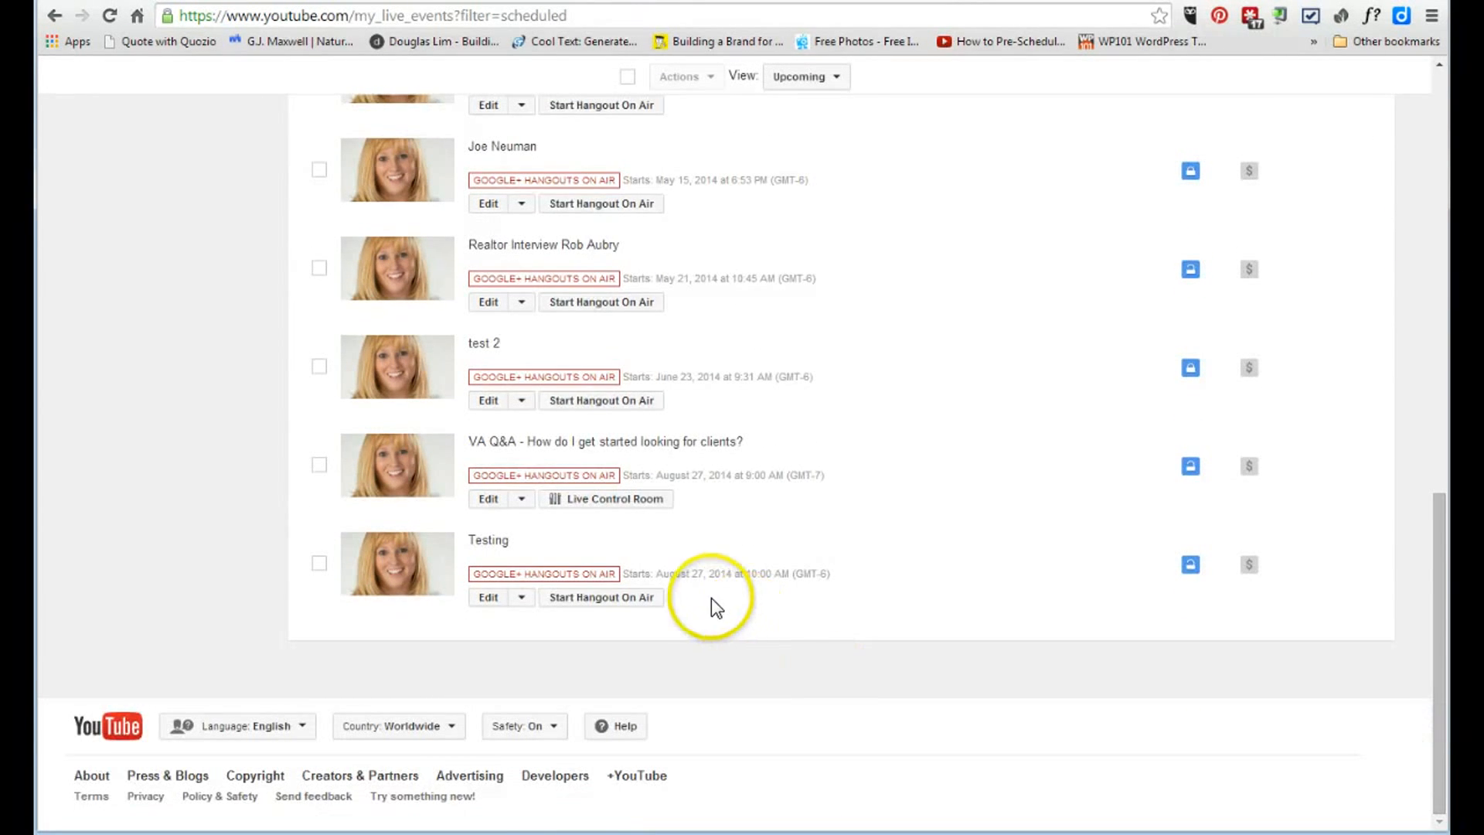
left_click(522, 598)
left_click(520, 625)
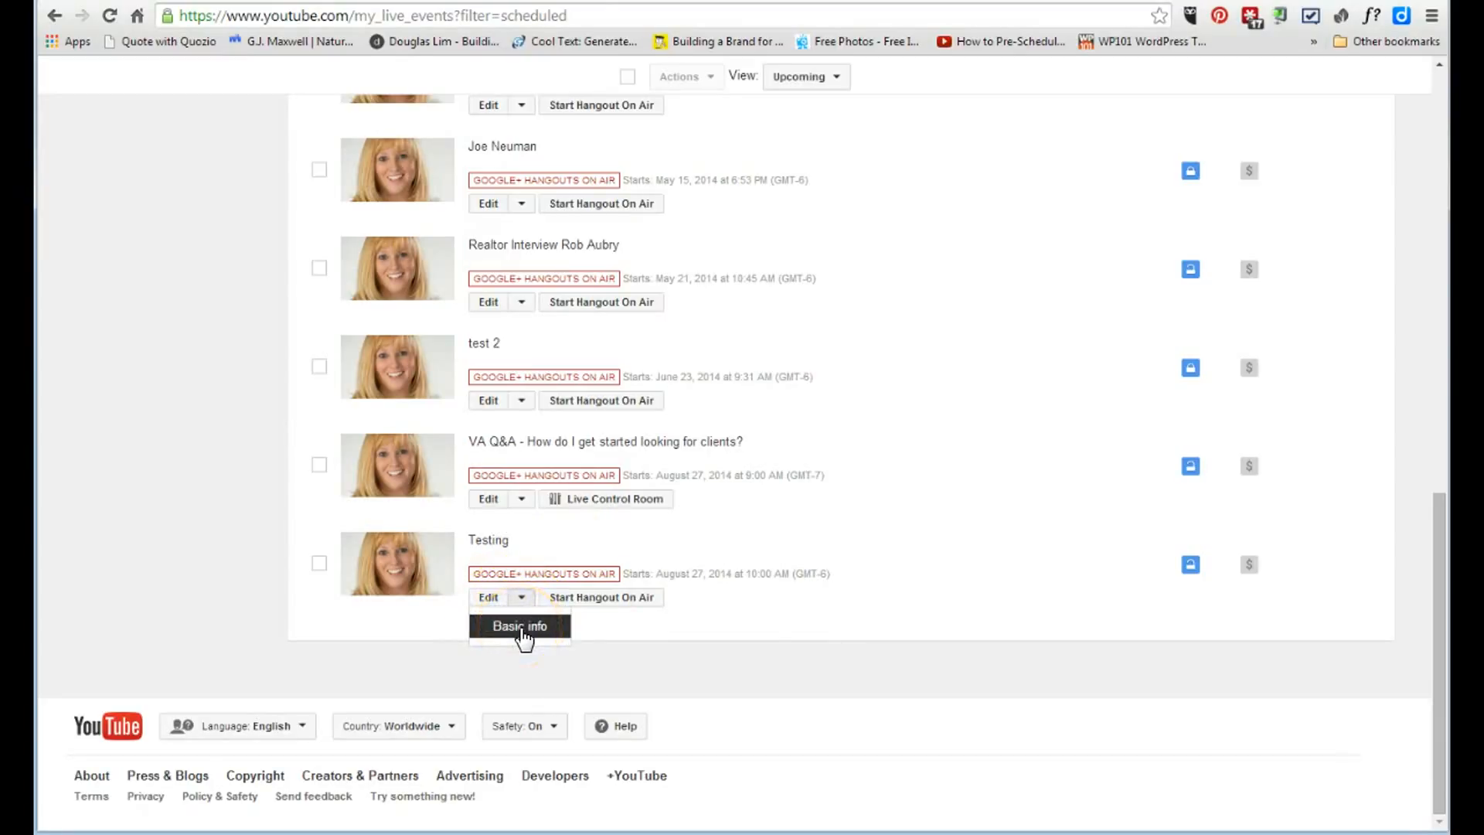
left_click(607, 600)
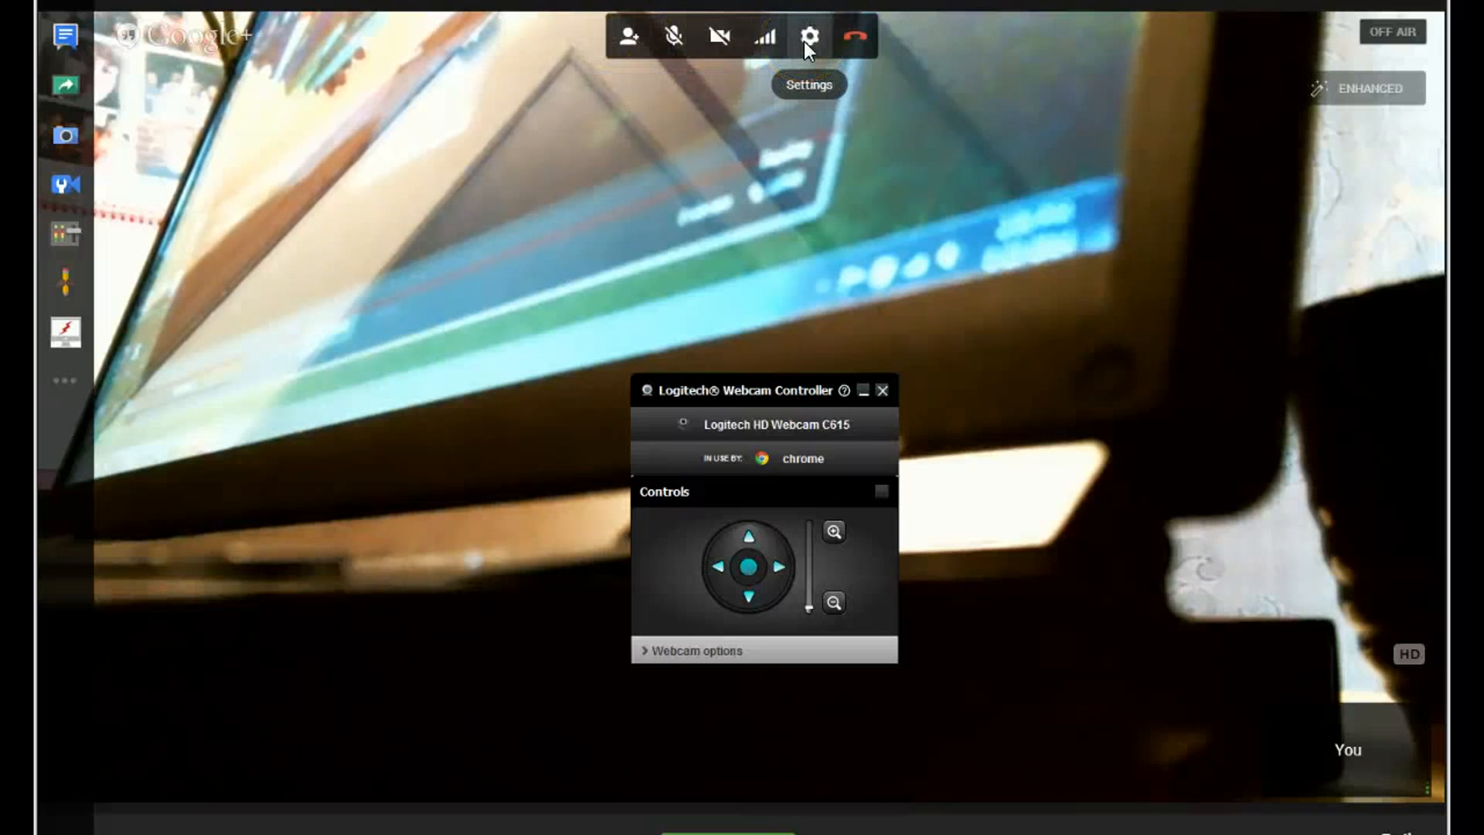
Step: Examine the hangout's shareable link and invitation audience choices, and close the invitation dialog without inviting anyone
left_click(634, 35)
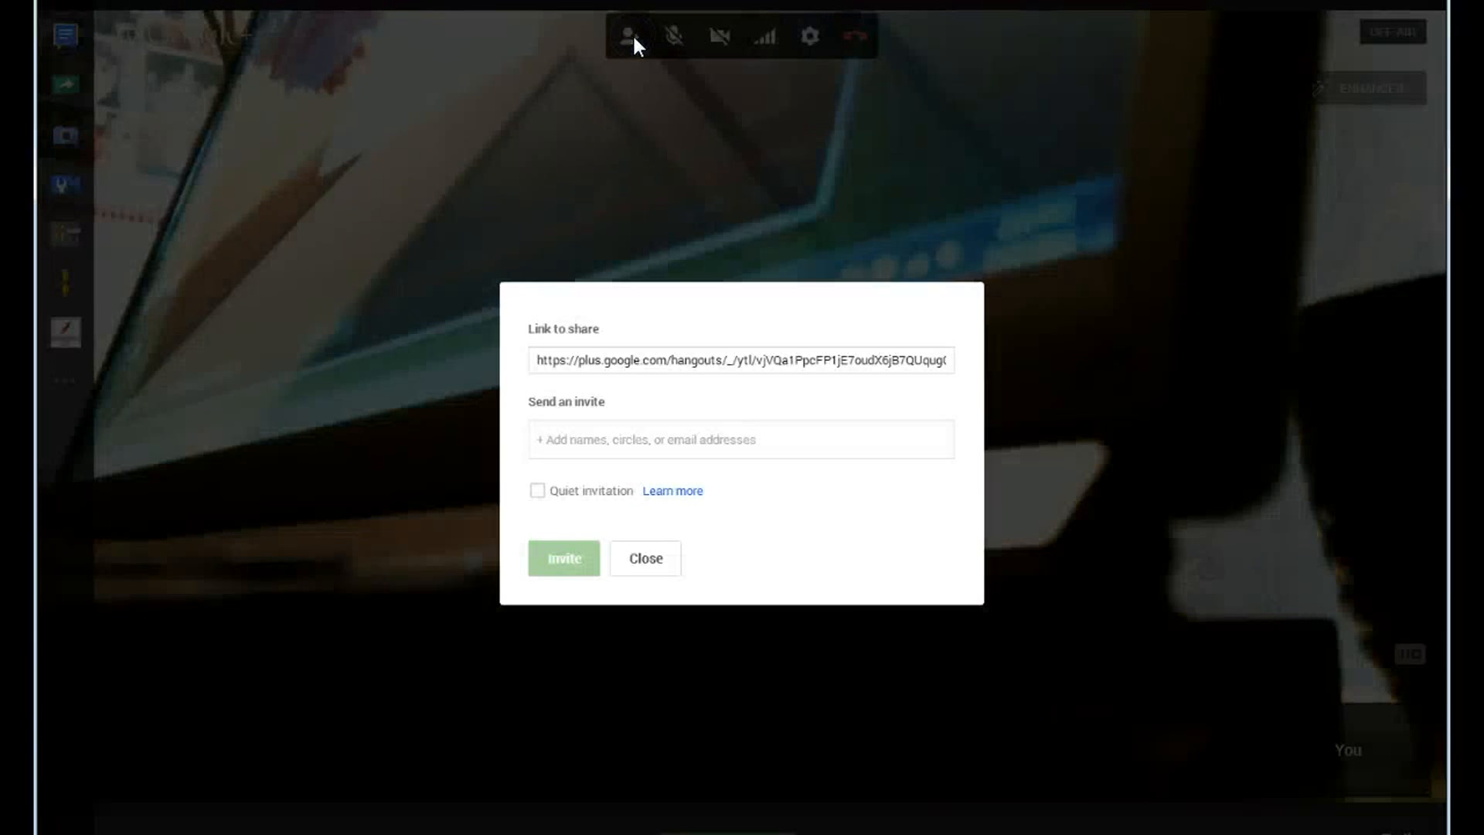
left_click(615, 436)
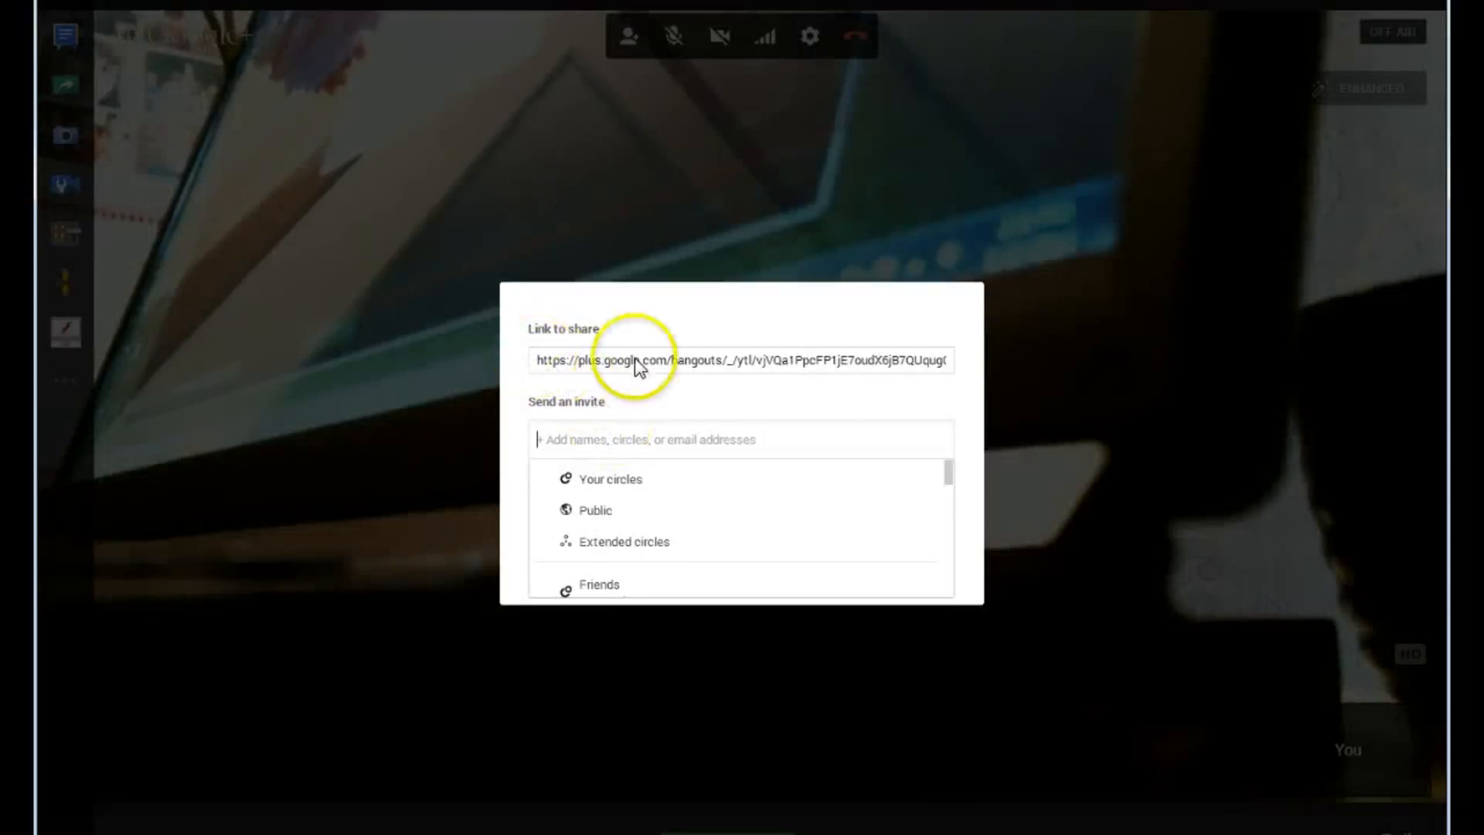
left_click(918, 324)
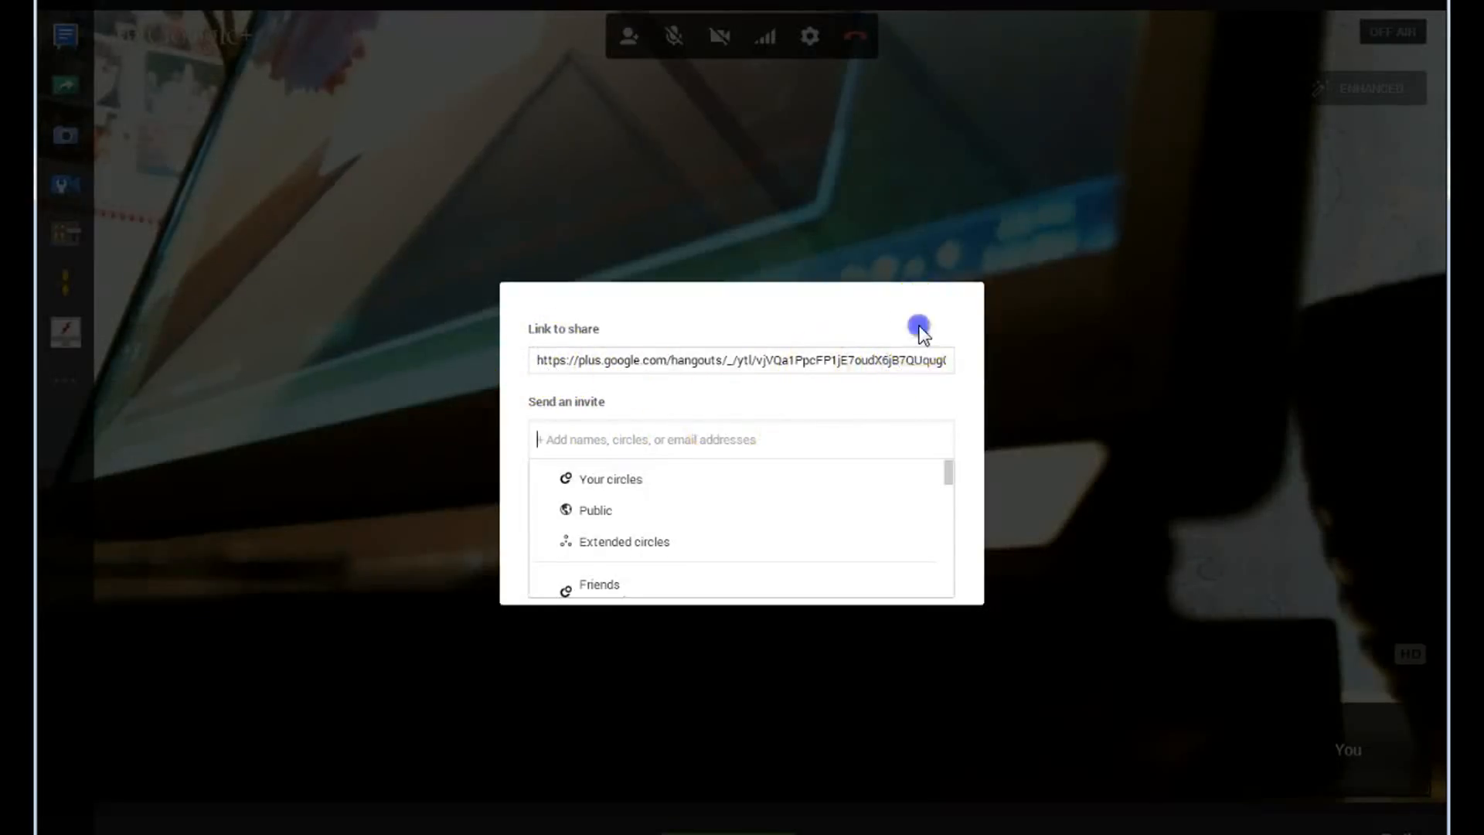
left_click(647, 560)
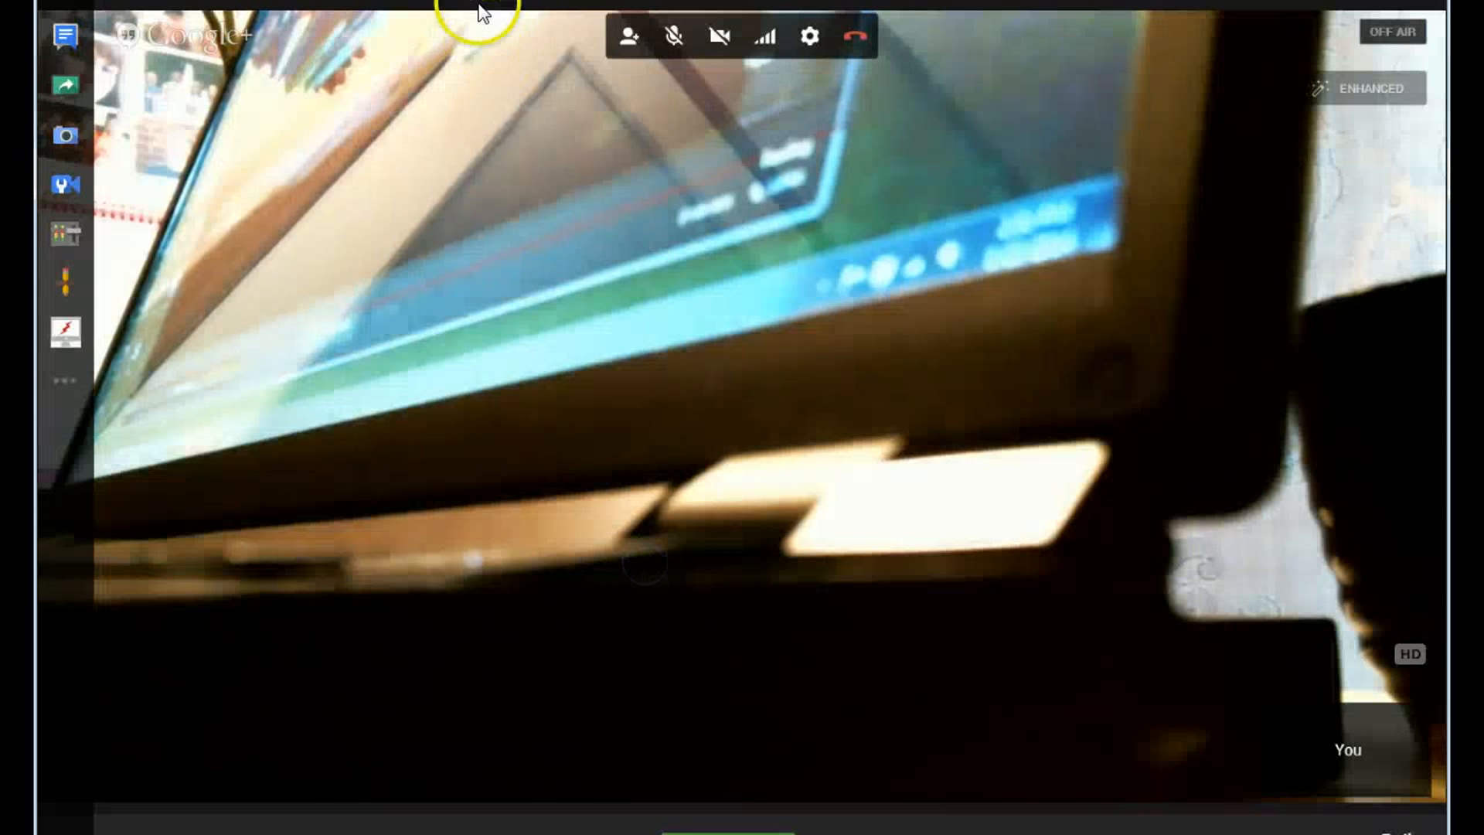